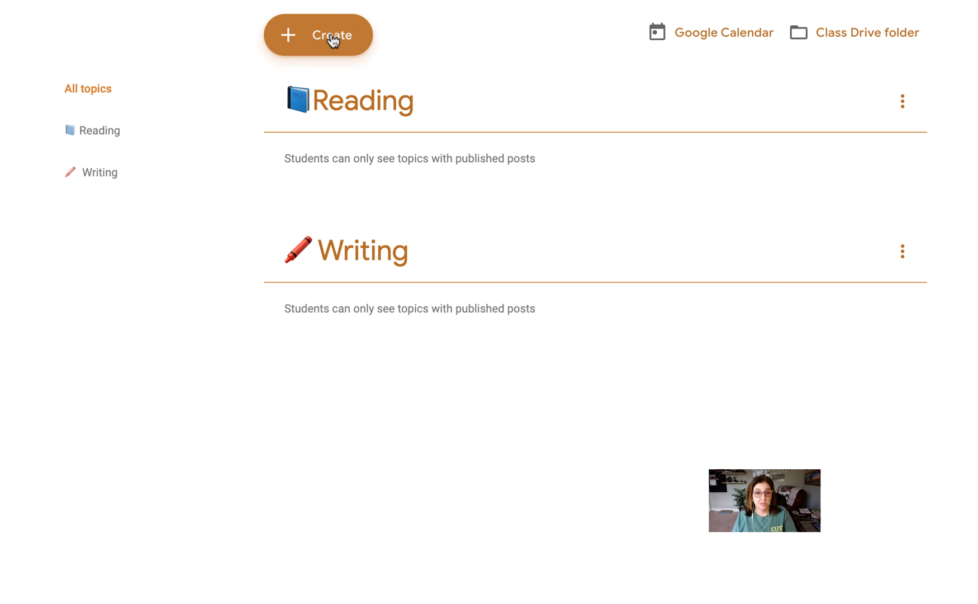
# Create a new assignment with the title "#1 - Geography Map" and enter the instructions field.
pyautogui.click(332, 41)
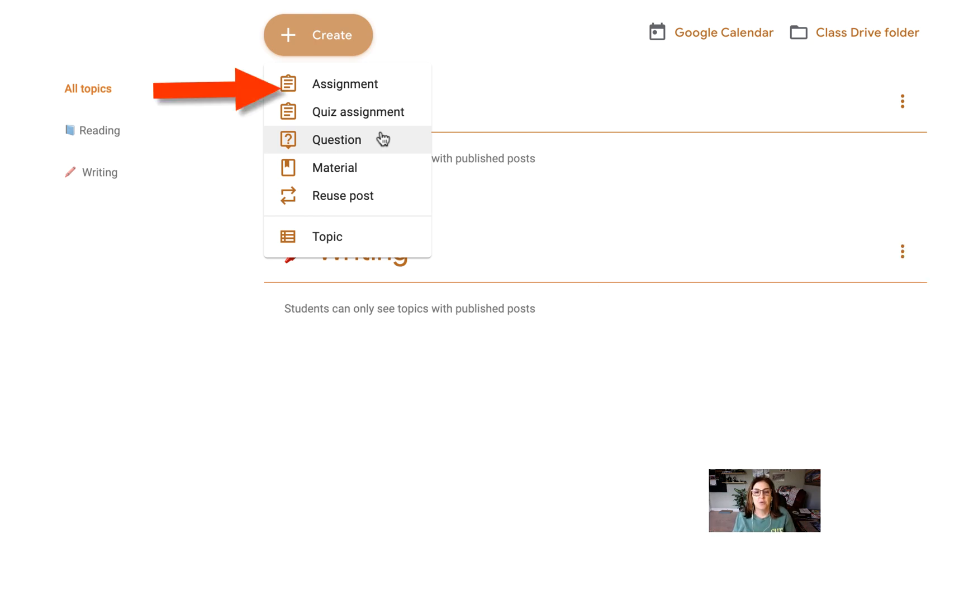
pyautogui.click(376, 86)
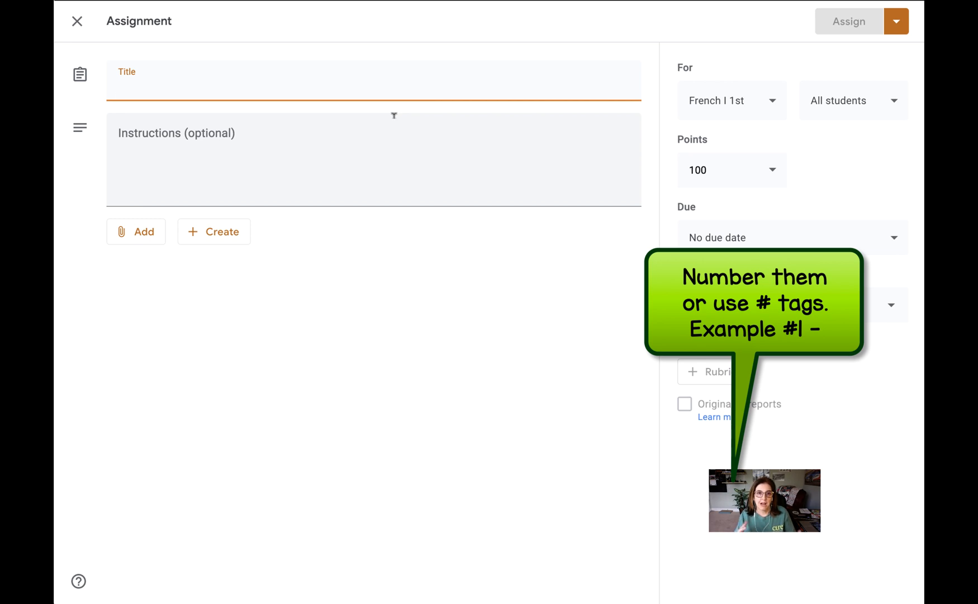
pyautogui.write('#')
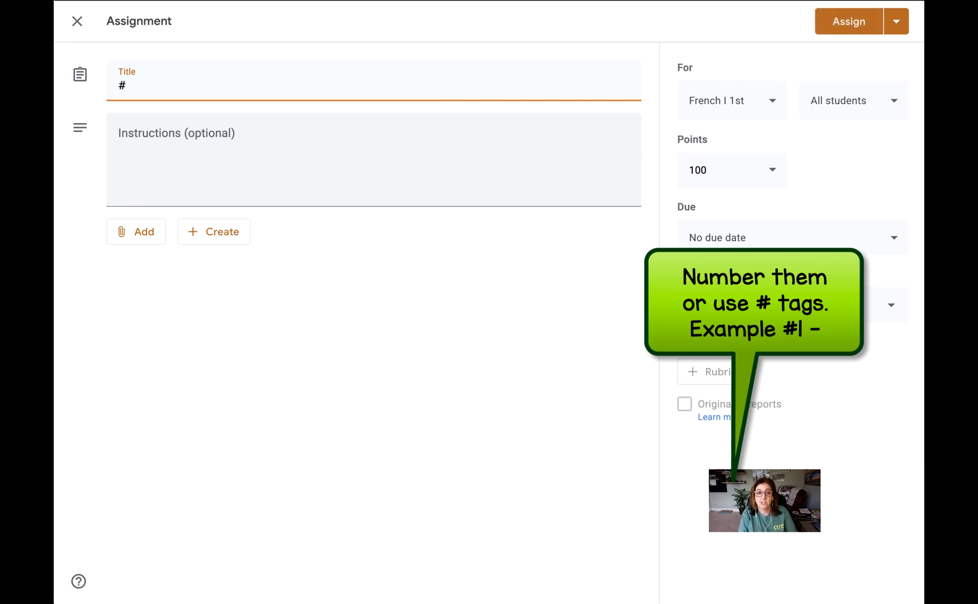
pyautogui.write('1 -')
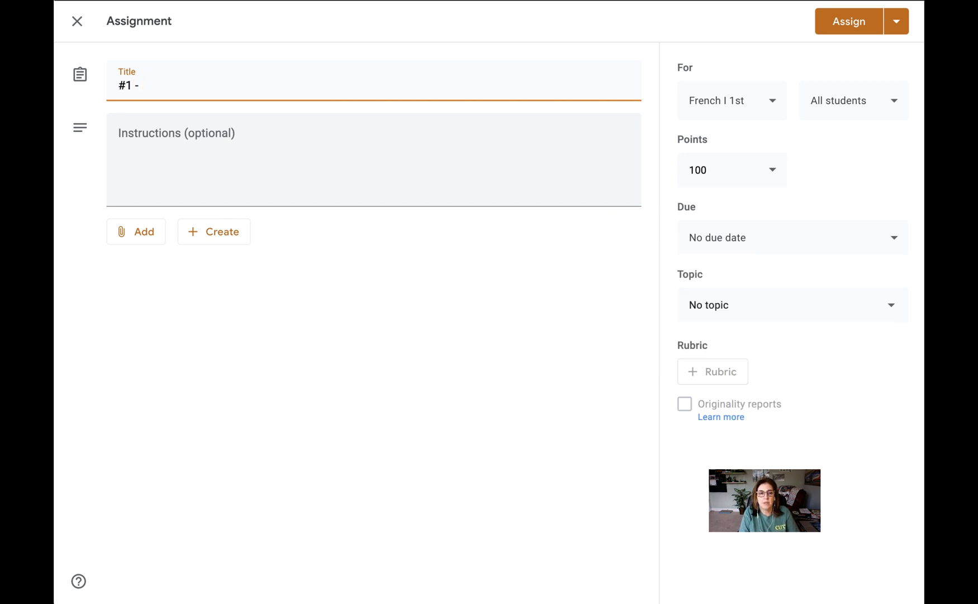
pyautogui.write(' Geogrpah')
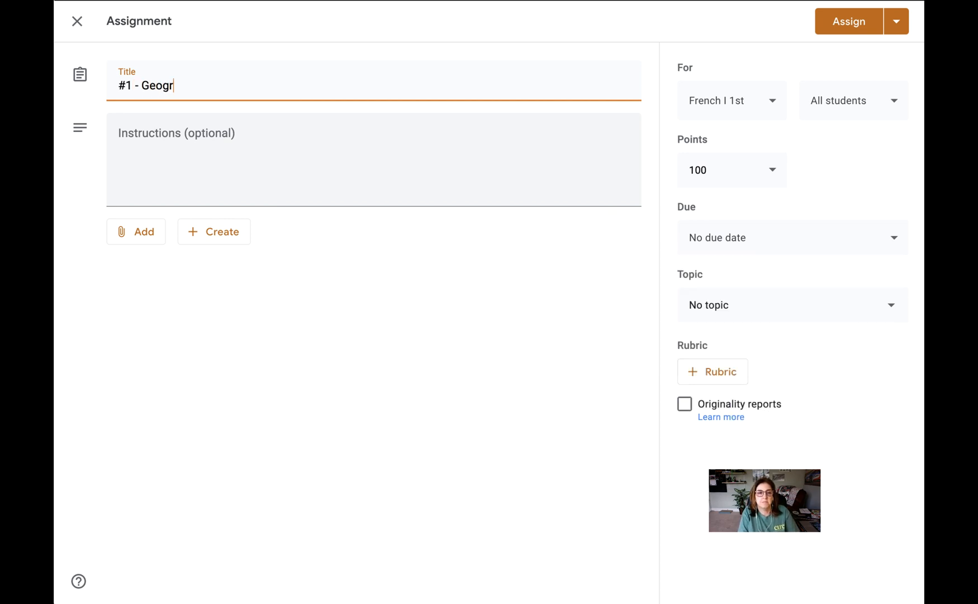
pyautogui.press('BackSpace')
pyautogui.press('BackSpace')
pyautogui.press('BackSpace')
pyautogui.write('aphy Map')
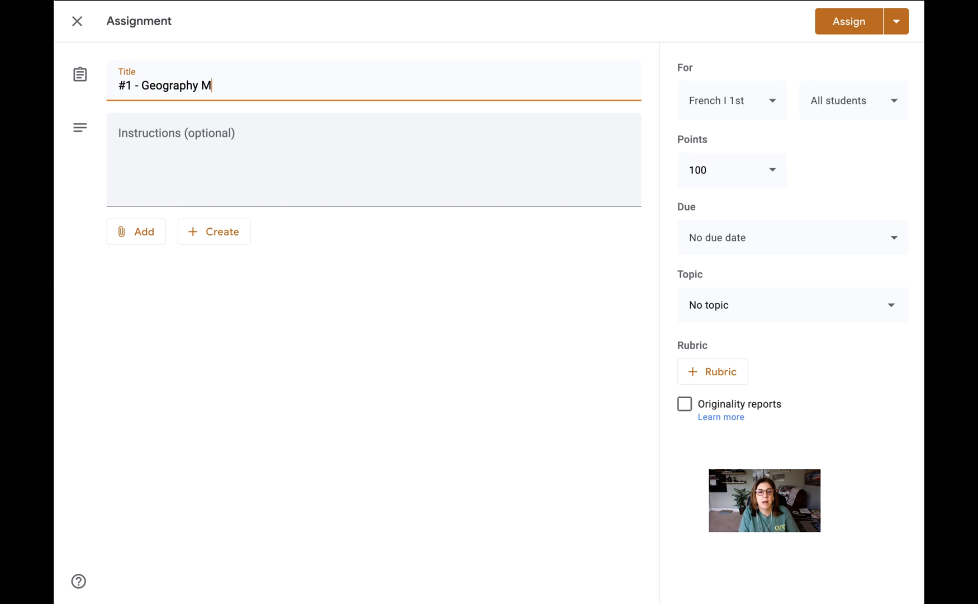
pyautogui.click(362, 131)
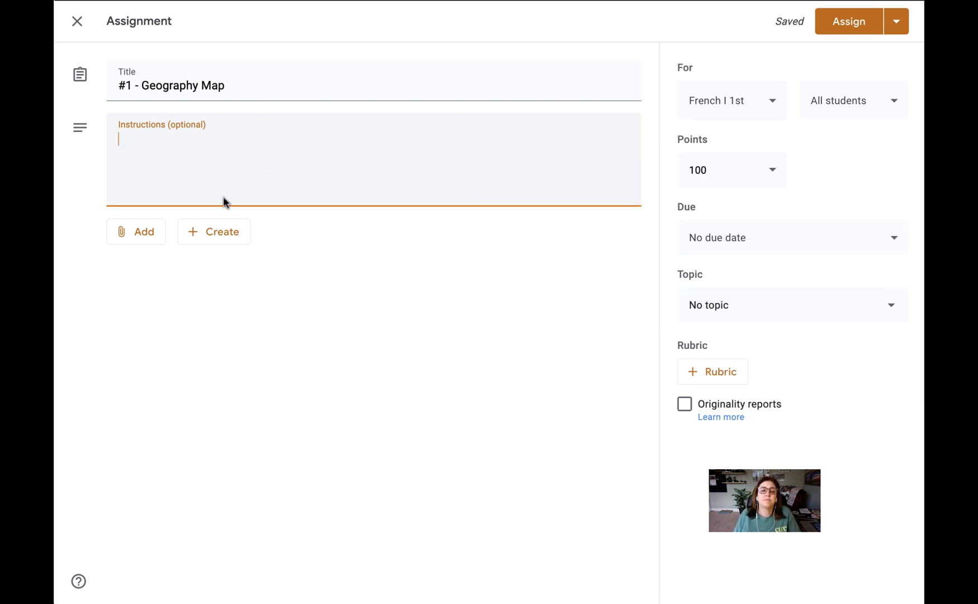
# Try attaching the "Master List of BootUp" document from Google Drive, check its sharing warning, and remove the attachment.
pyautogui.click(147, 243)
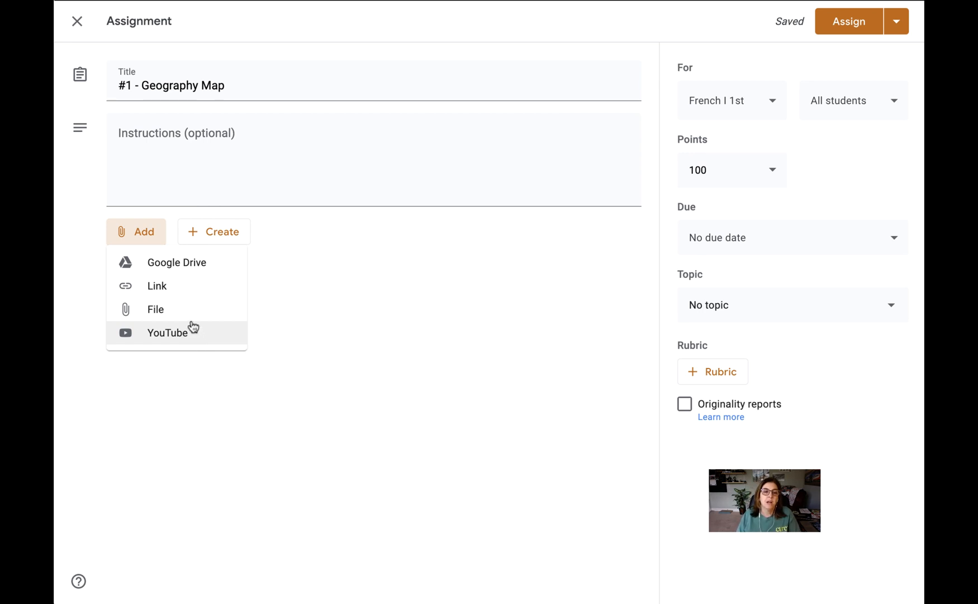
pyautogui.click(206, 265)
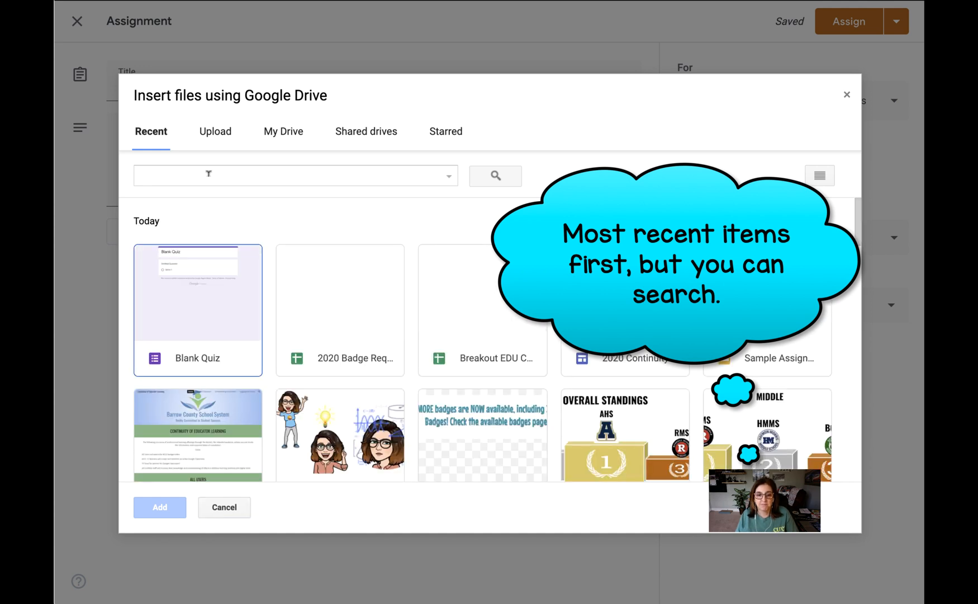
pyautogui.scroll(-1, 385, 302)
pyautogui.scroll(-11, 386, 302)
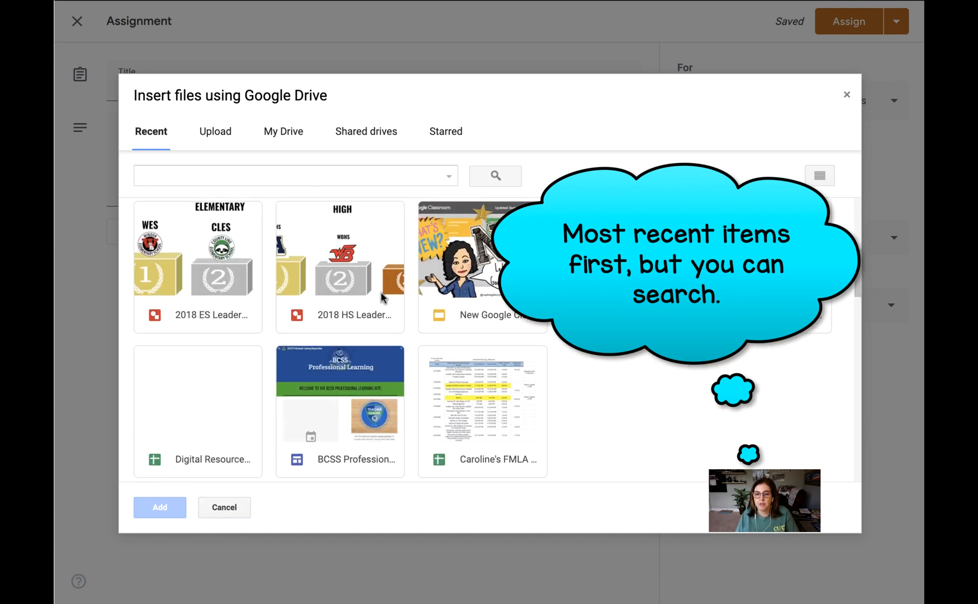
pyautogui.scroll(-5, 381, 290)
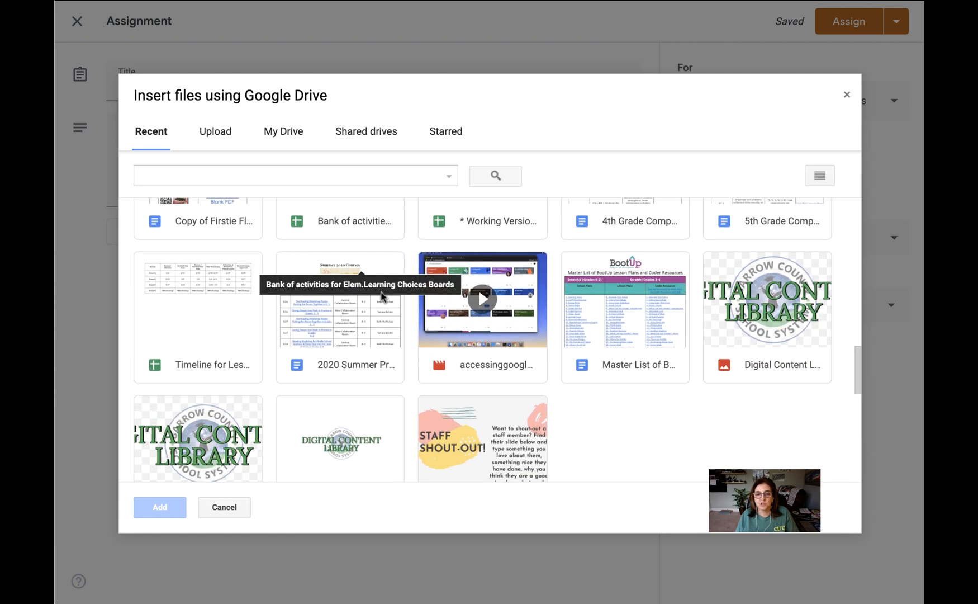
pyautogui.click(604, 323)
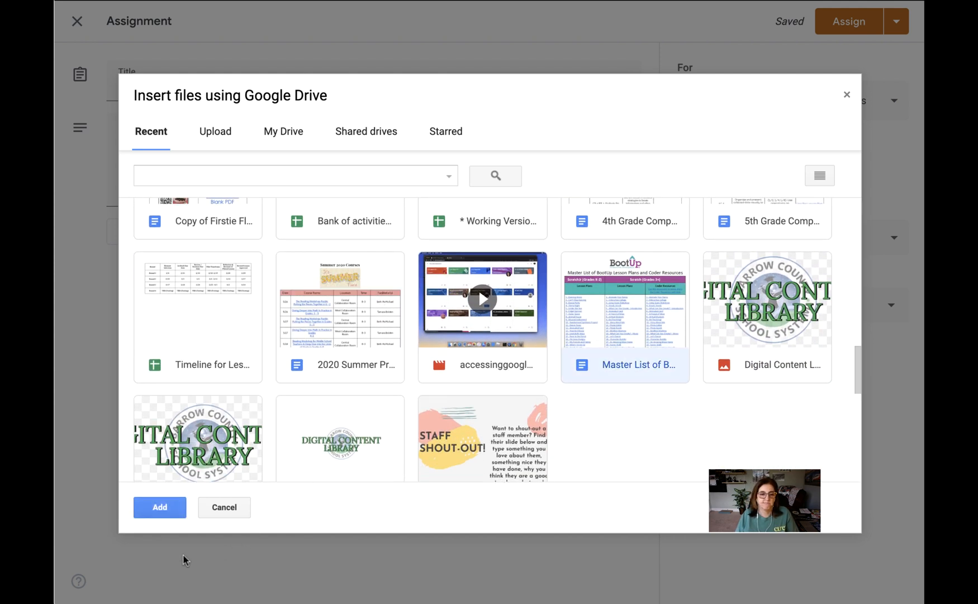
pyautogui.click(167, 512)
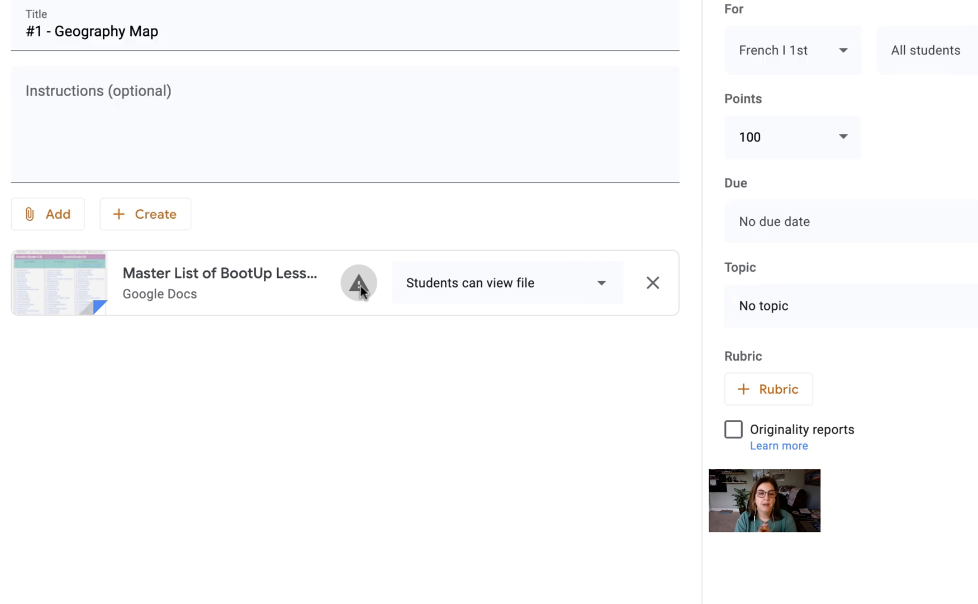
pyautogui.moveTo(361, 286)
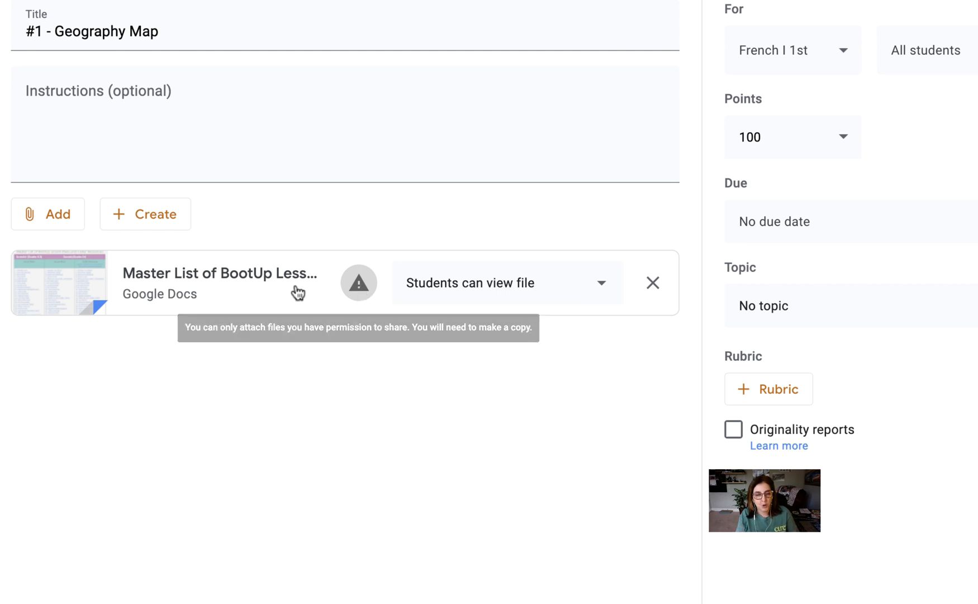
pyautogui.click(655, 287)
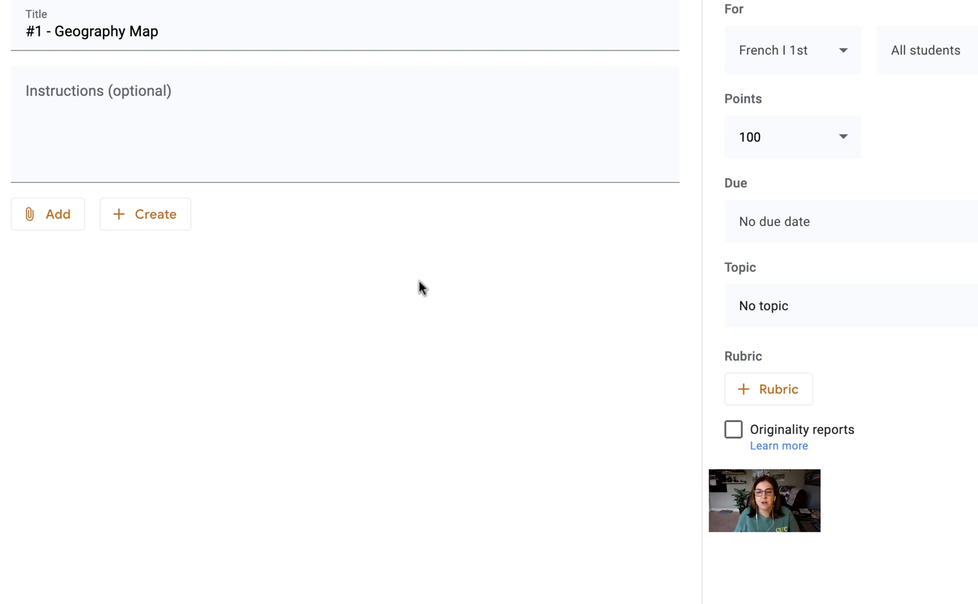
# Attach the Bitmoji Google Slides file from Google Drive with the option Make a copy for each student.
pyautogui.click(45, 215)
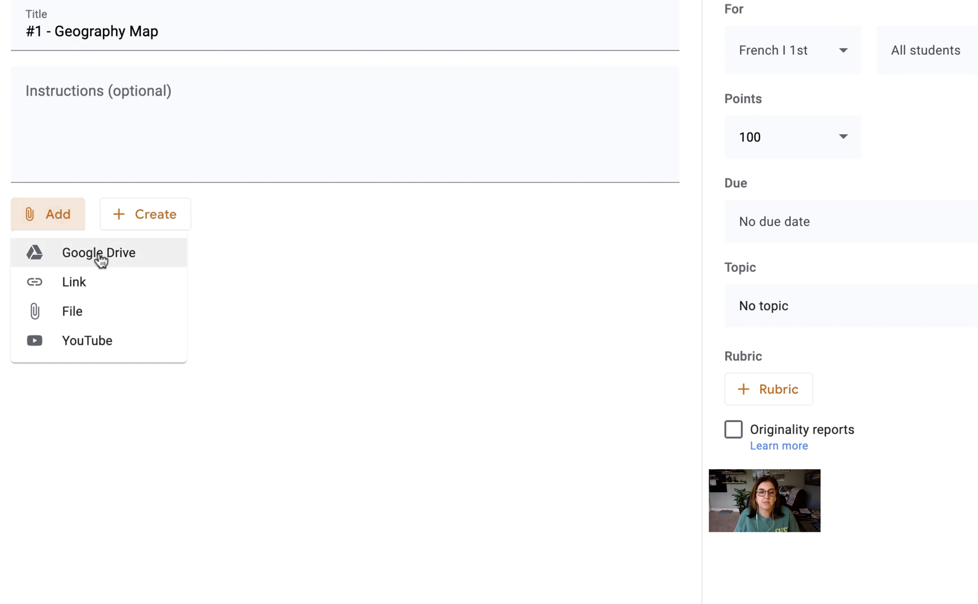
pyautogui.click(98, 254)
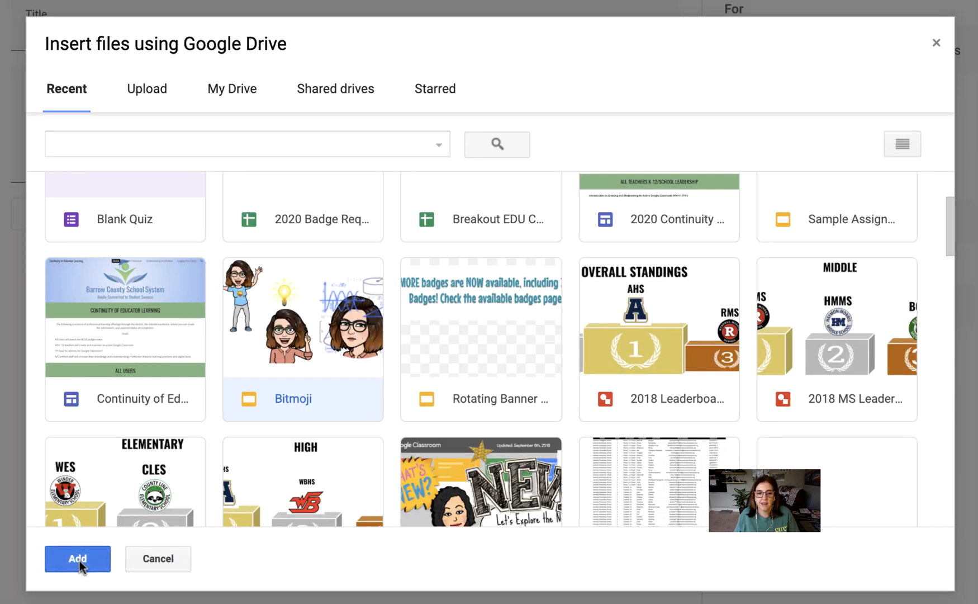
pyautogui.click(78, 559)
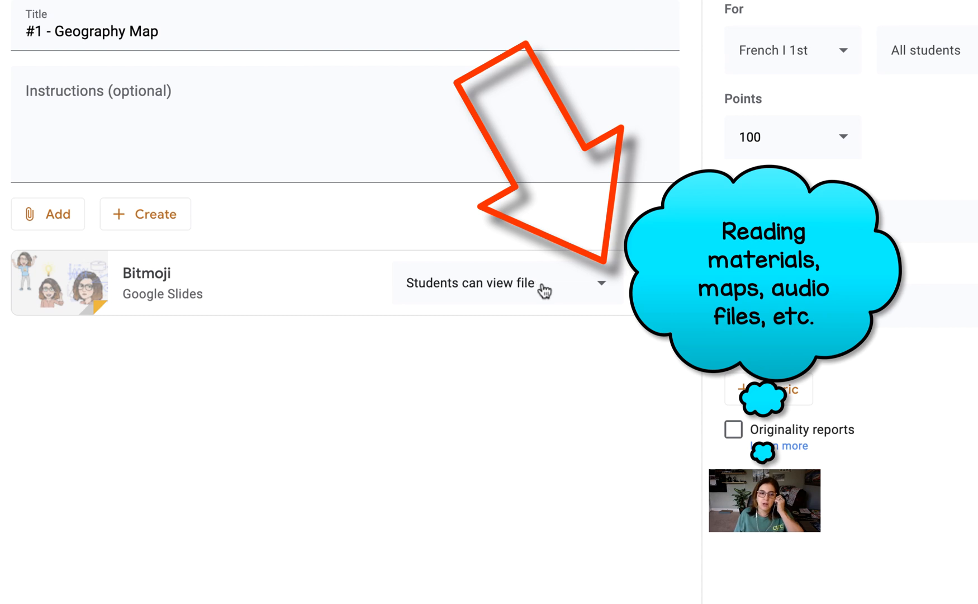
pyautogui.click(604, 292)
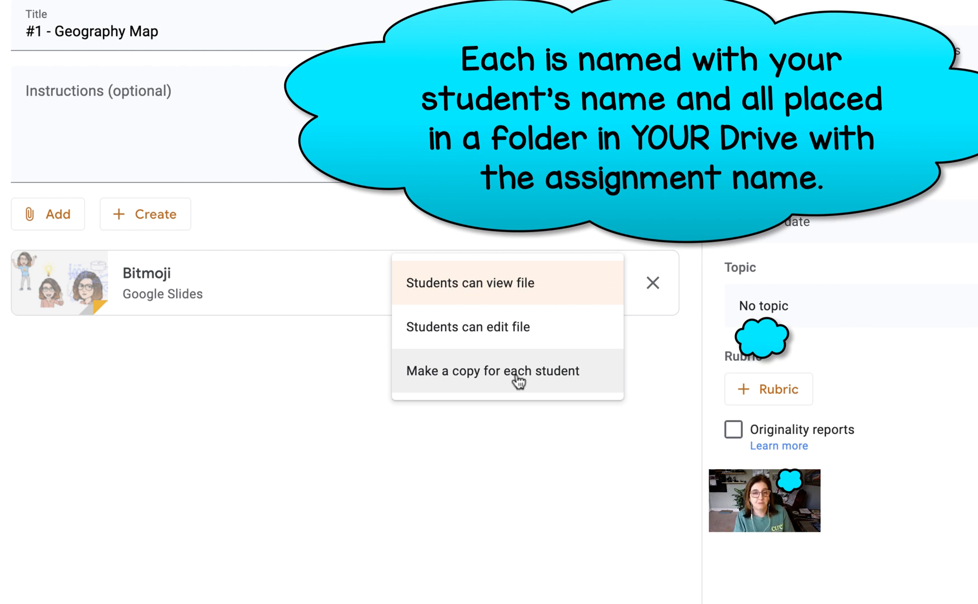
pyautogui.click(518, 377)
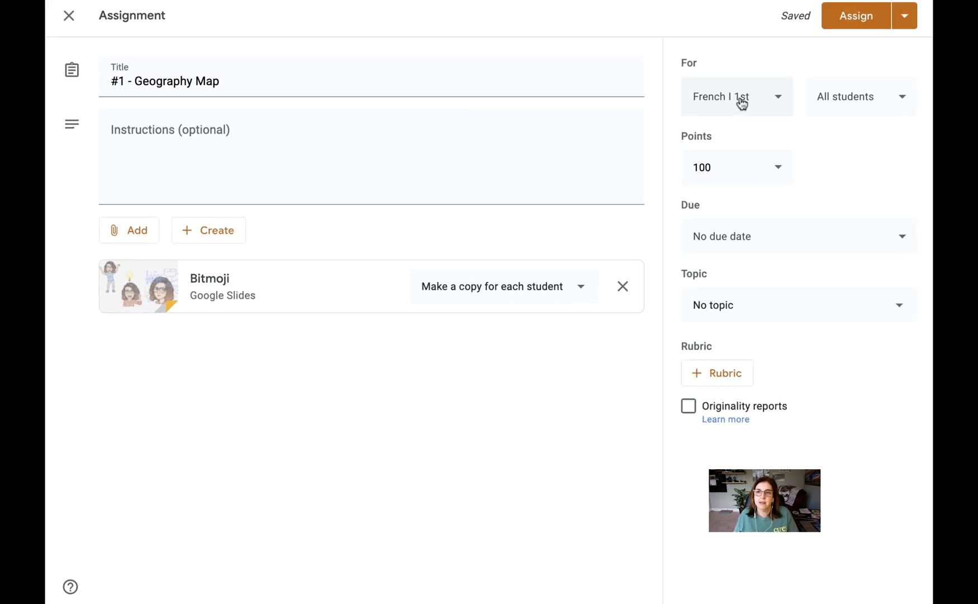
# Review which classes and which students the assignment can be given to.
pyautogui.click(776, 106)
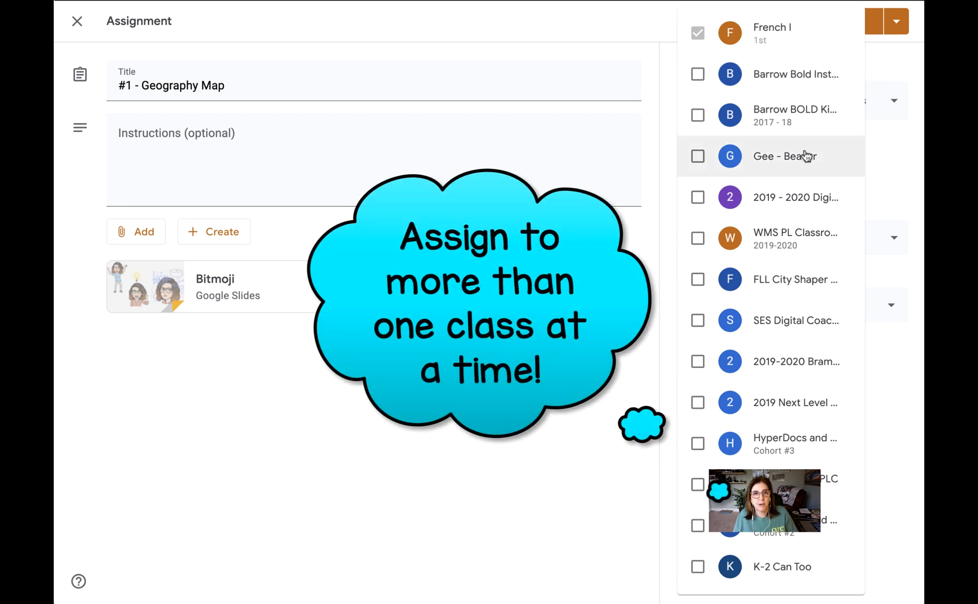
pyautogui.click(893, 162)
pyautogui.click(893, 105)
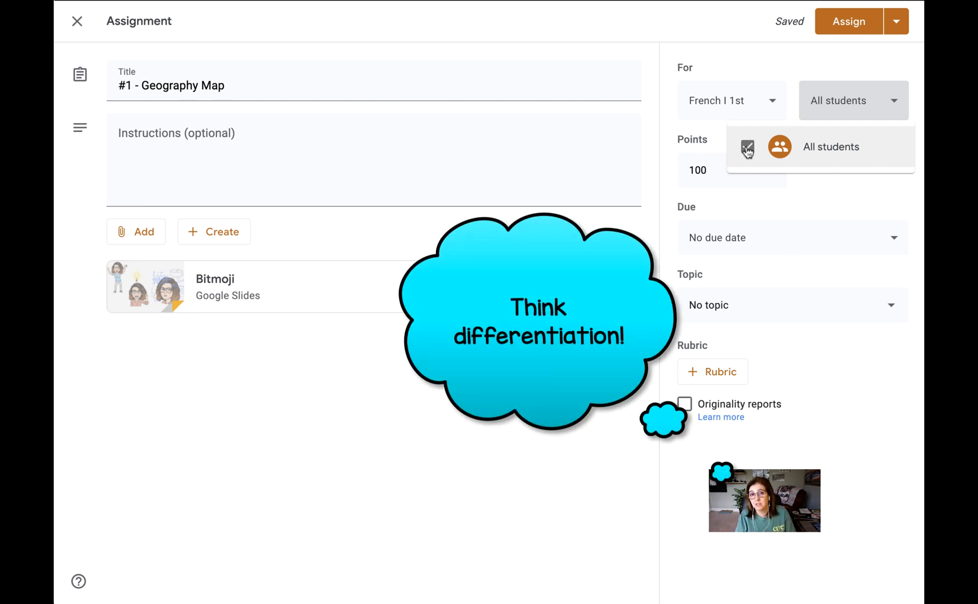
pyautogui.click(851, 191)
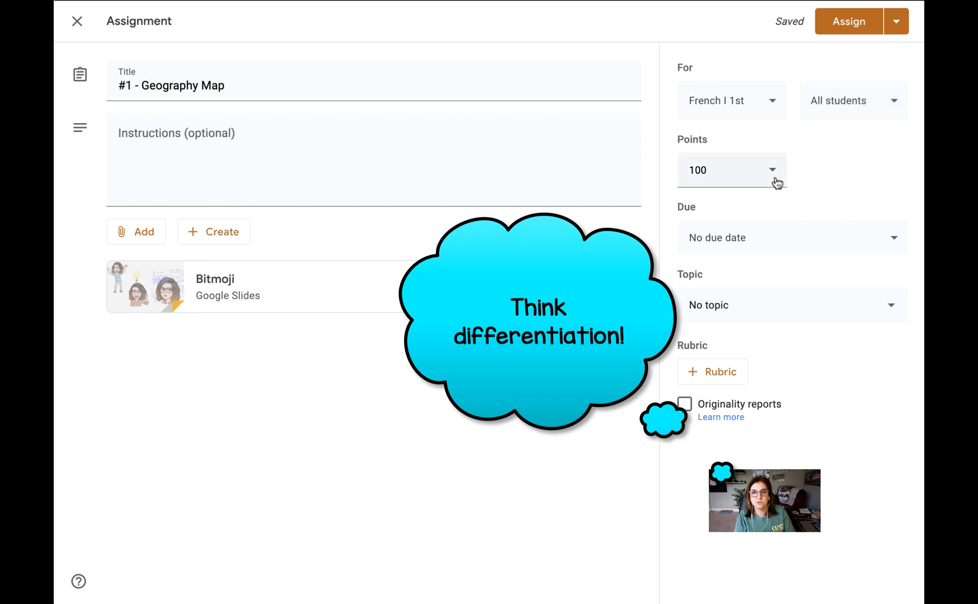
# Try the Ungraded option for the assignment, and set its points to 50 instead.
pyautogui.click(777, 175)
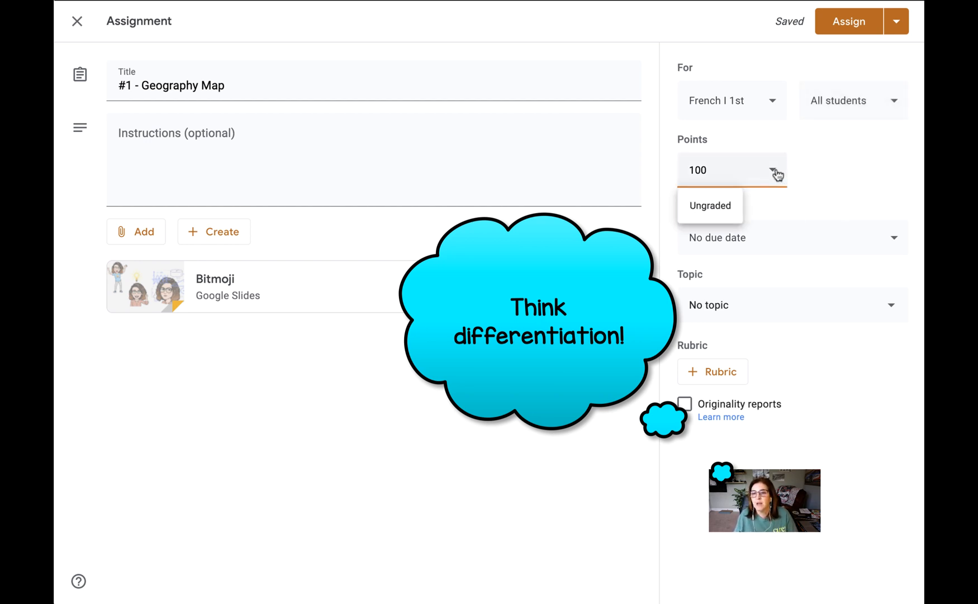
pyautogui.click(710, 207)
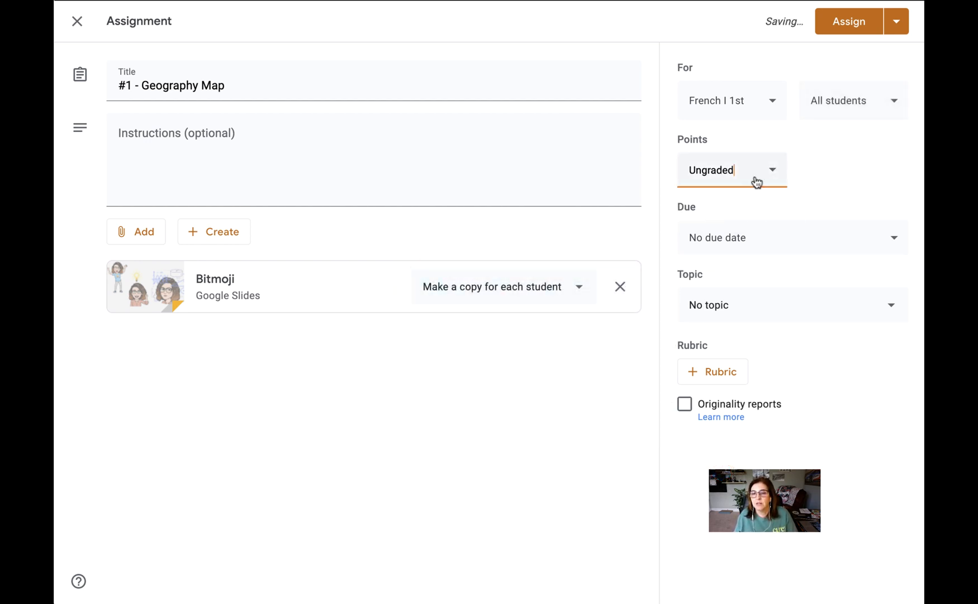
pyautogui.moveTo(742, 166); pyautogui.dragTo(680, 166)
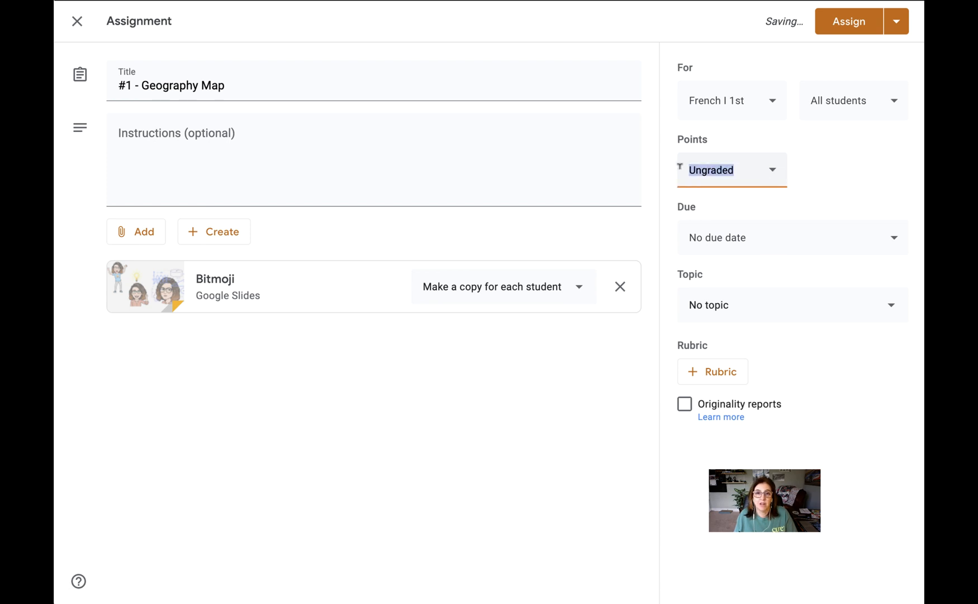
pyautogui.write('50')
pyautogui.click(841, 146)
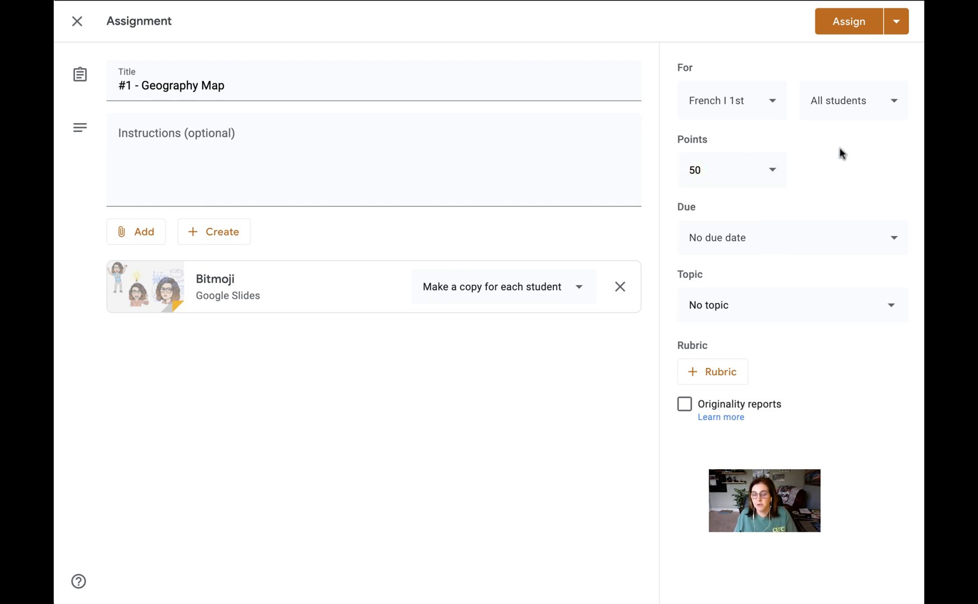
# Check the due date and time options and file the assignment under the Reading topic.
pyautogui.click(788, 239)
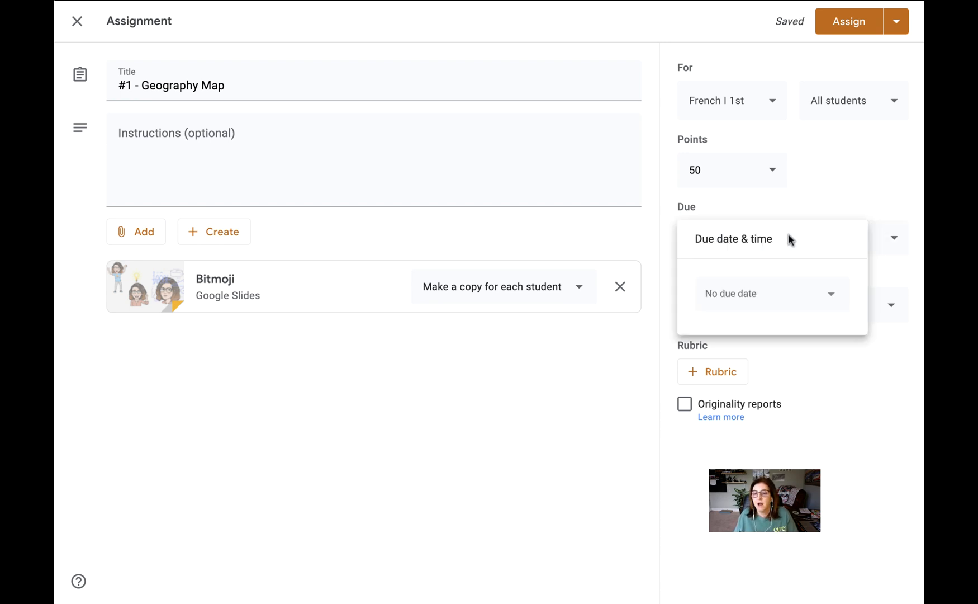
pyautogui.click(823, 186)
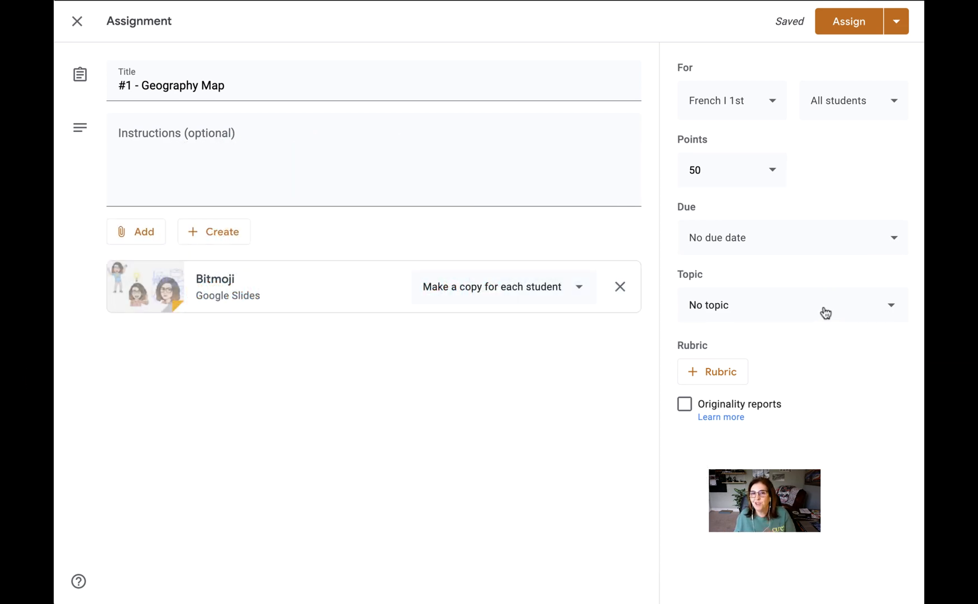
pyautogui.click(826, 314)
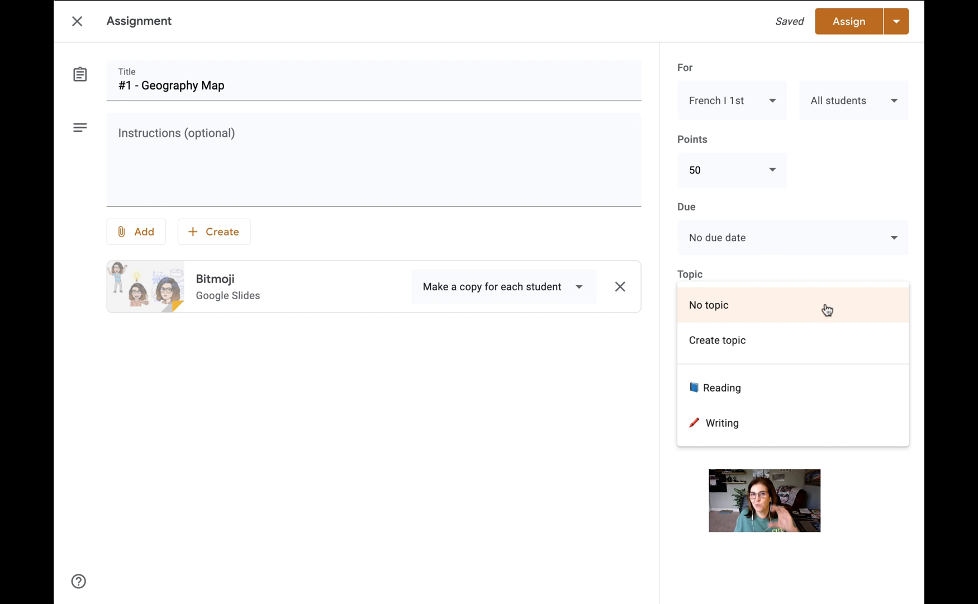
pyautogui.click(776, 395)
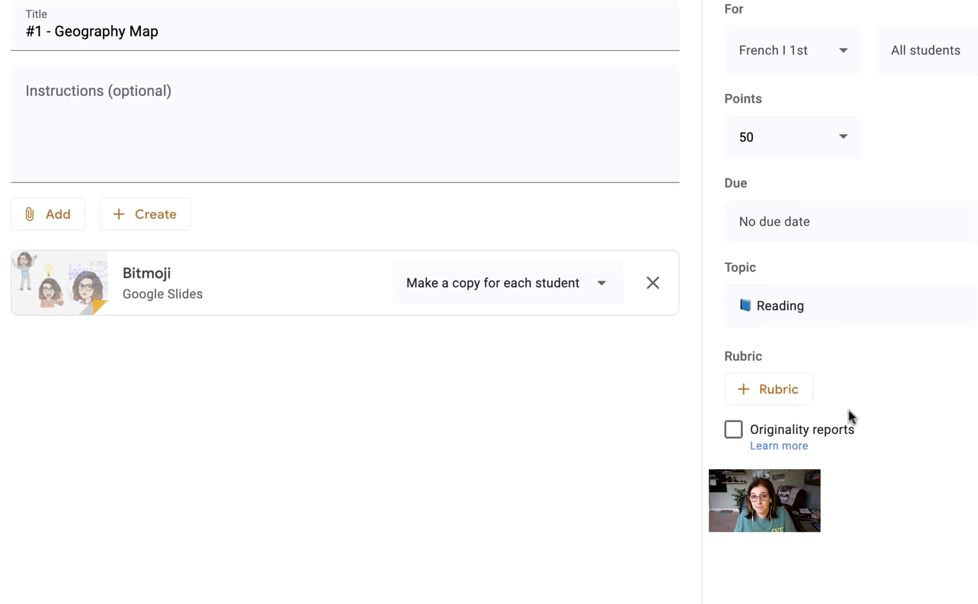
pyautogui.click(843, 313)
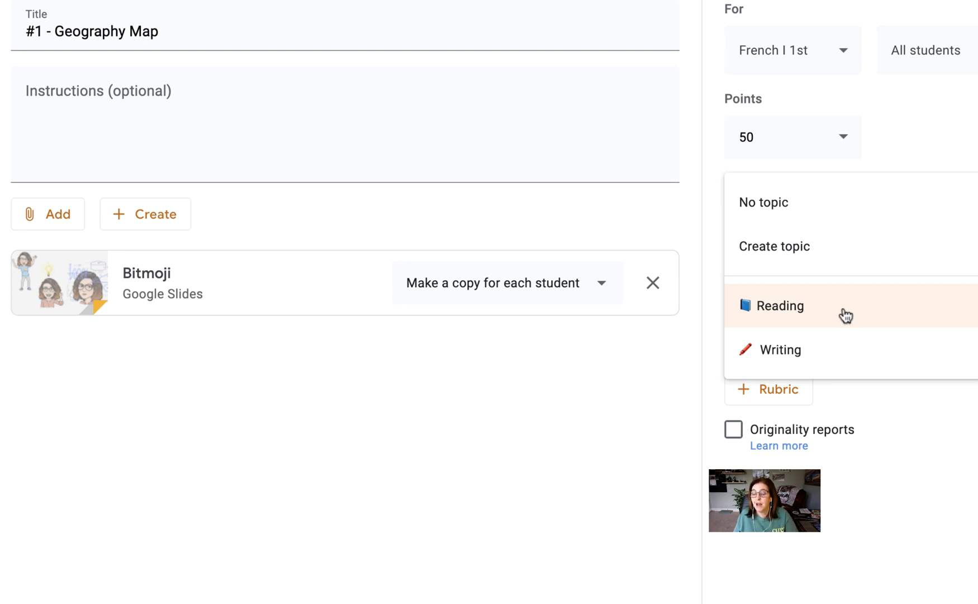
pyautogui.click(804, 250)
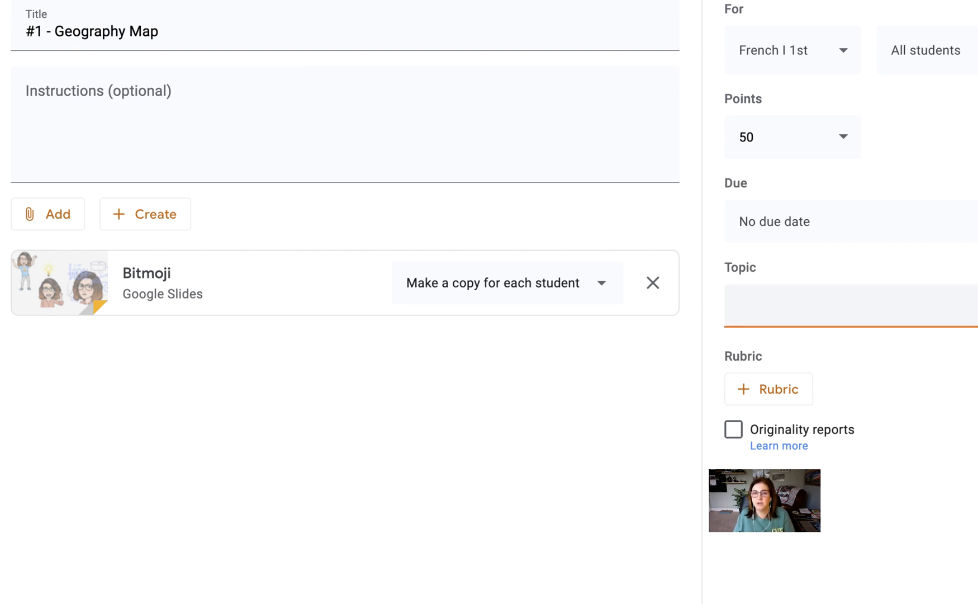
pyautogui.click(833, 309)
pyautogui.click(848, 408)
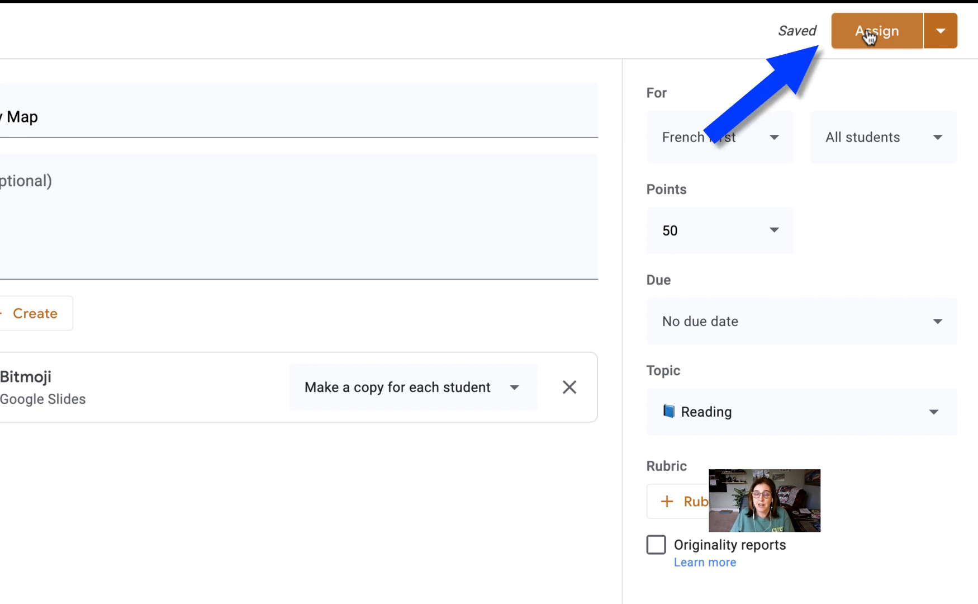
# Check the date and time options for scheduling the assignment, and save it as a draft instead.
pyautogui.click(951, 34)
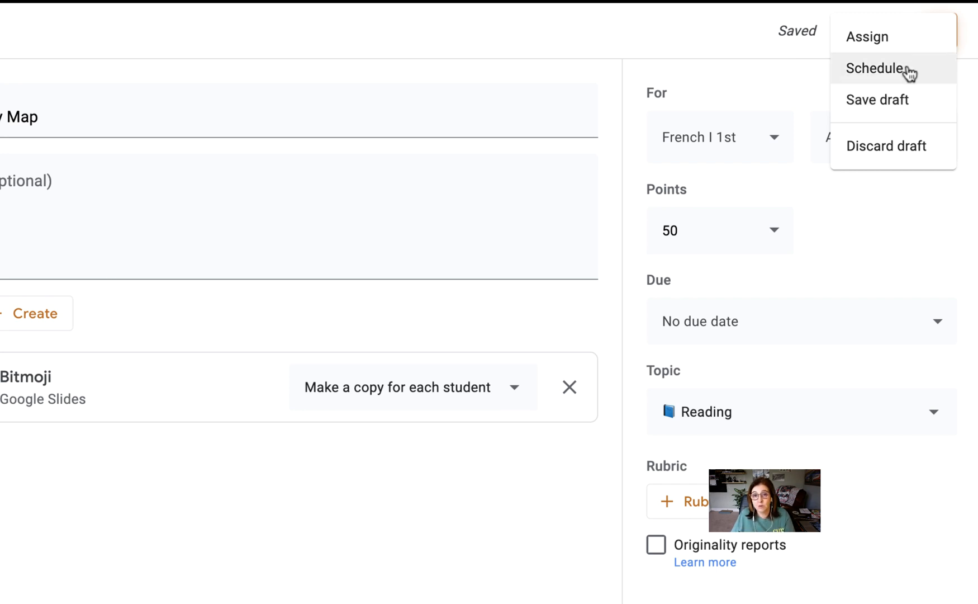
pyautogui.click(875, 69)
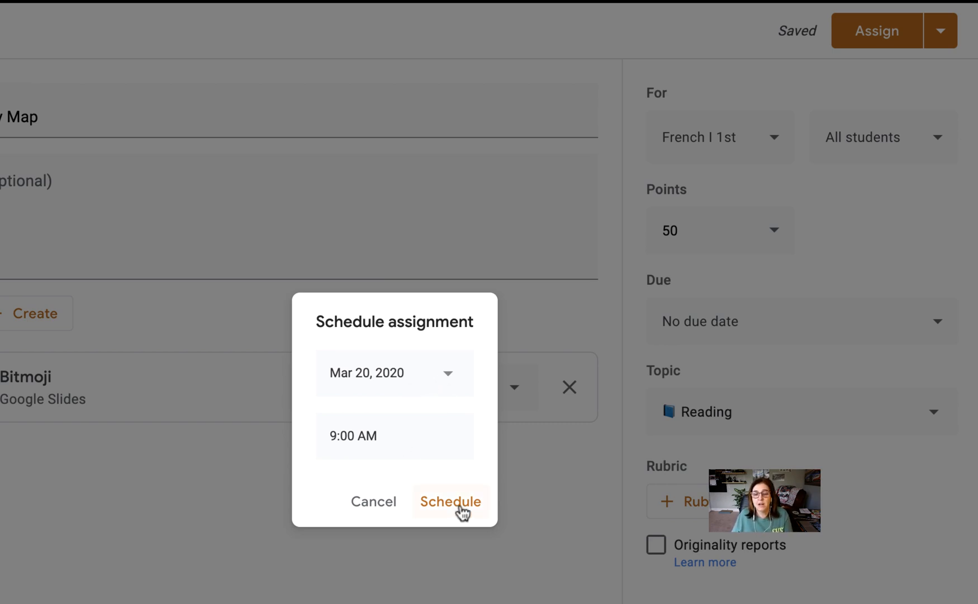
pyautogui.click(382, 503)
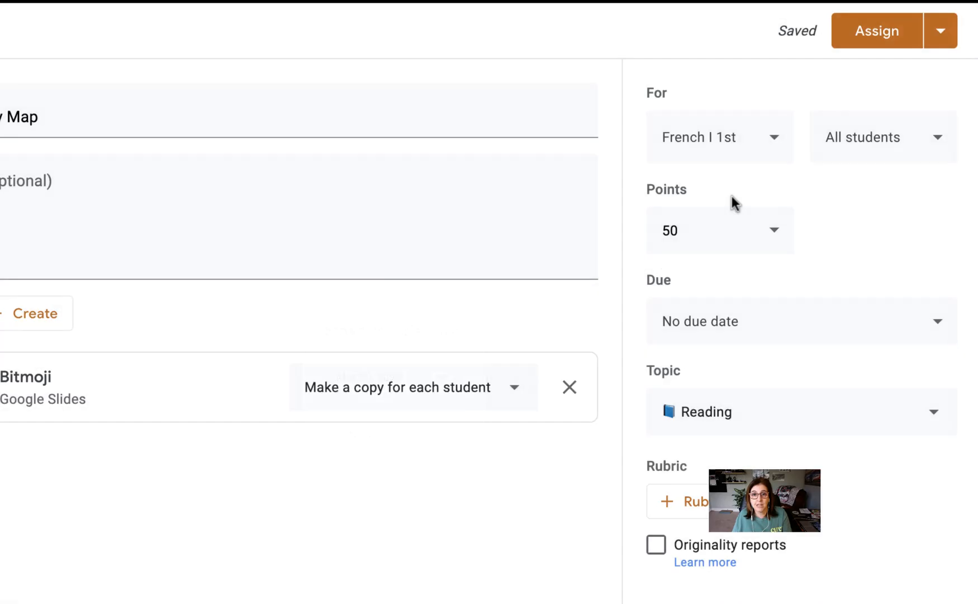
pyautogui.click(941, 31)
pyautogui.click(928, 106)
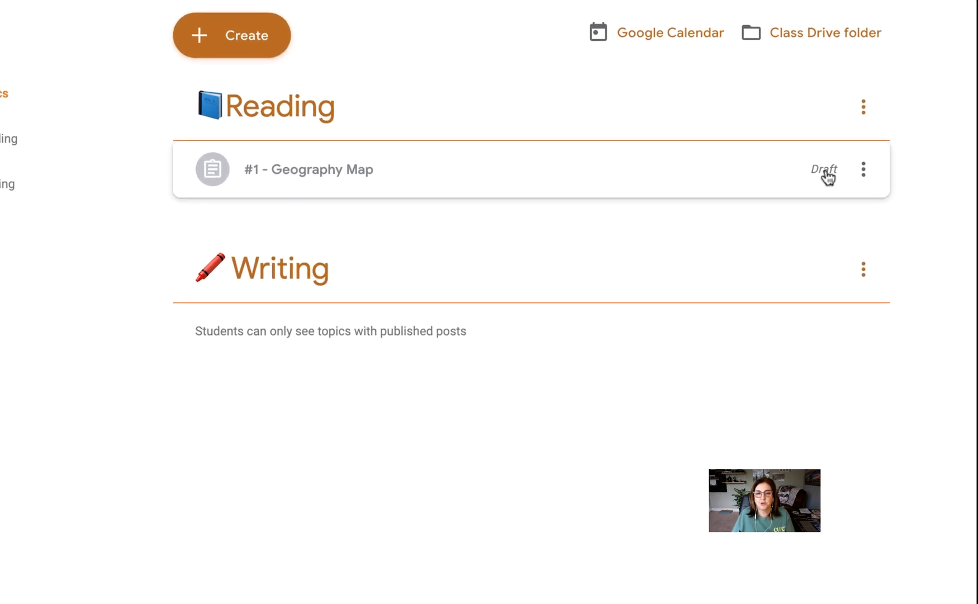
# Check the edit and delete options of the "#1 - Geography Map" draft and move it to the Writing topic.
pyautogui.click(866, 176)
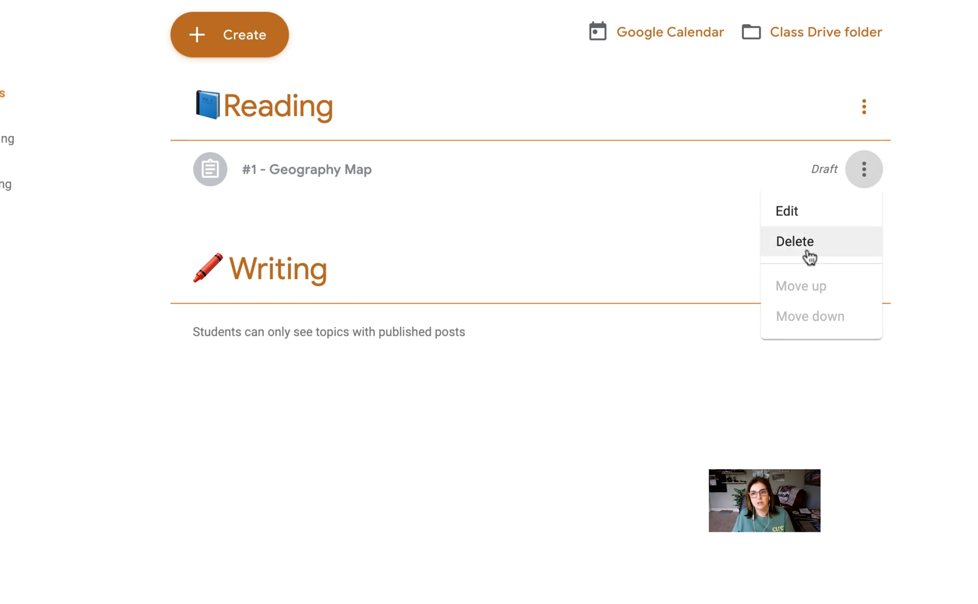
pyautogui.click(347, 168)
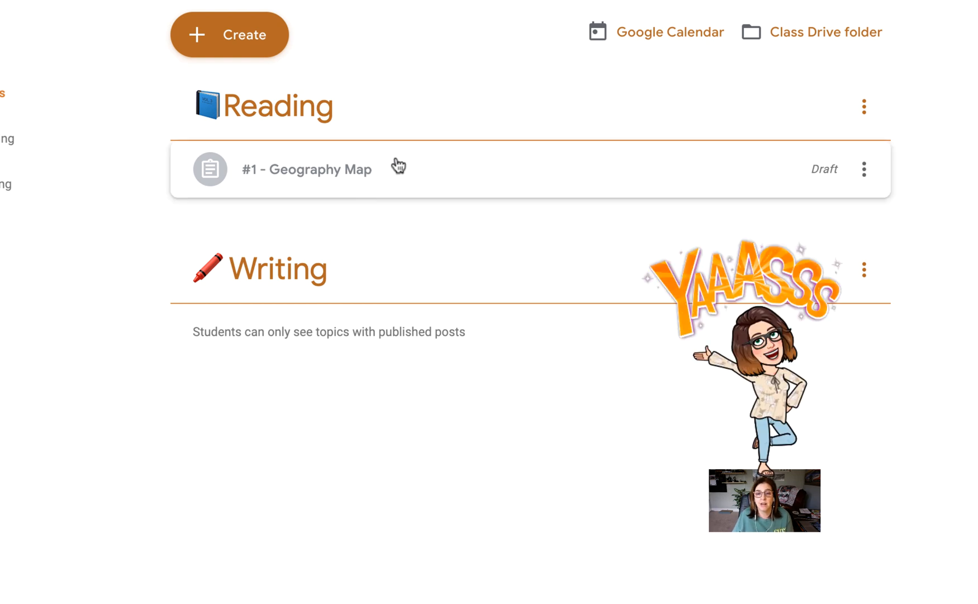
pyautogui.moveTo(397, 164); pyautogui.dragTo(377, 266)
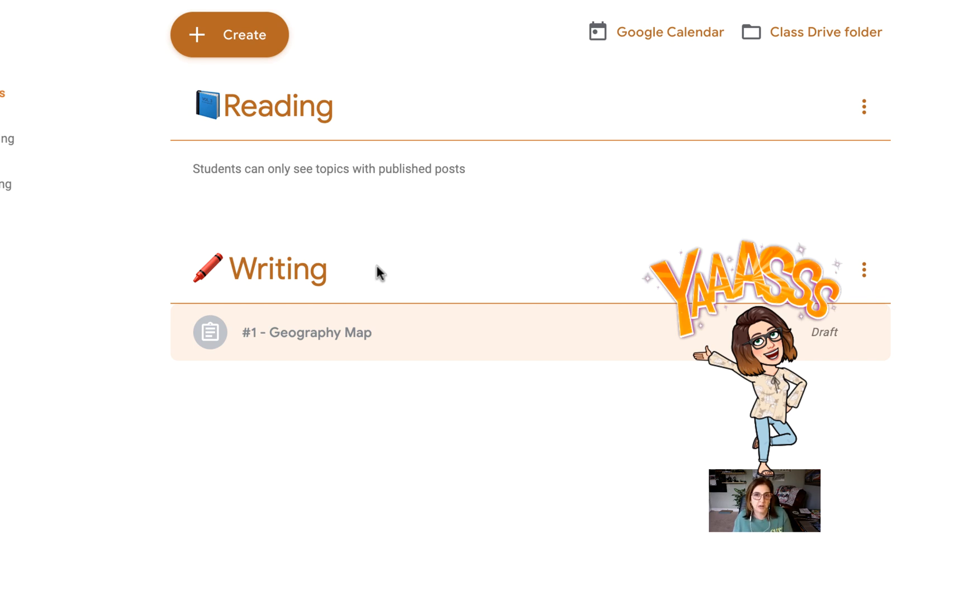
# Start a new Question post on the Classwork page.
pyautogui.click(247, 35)
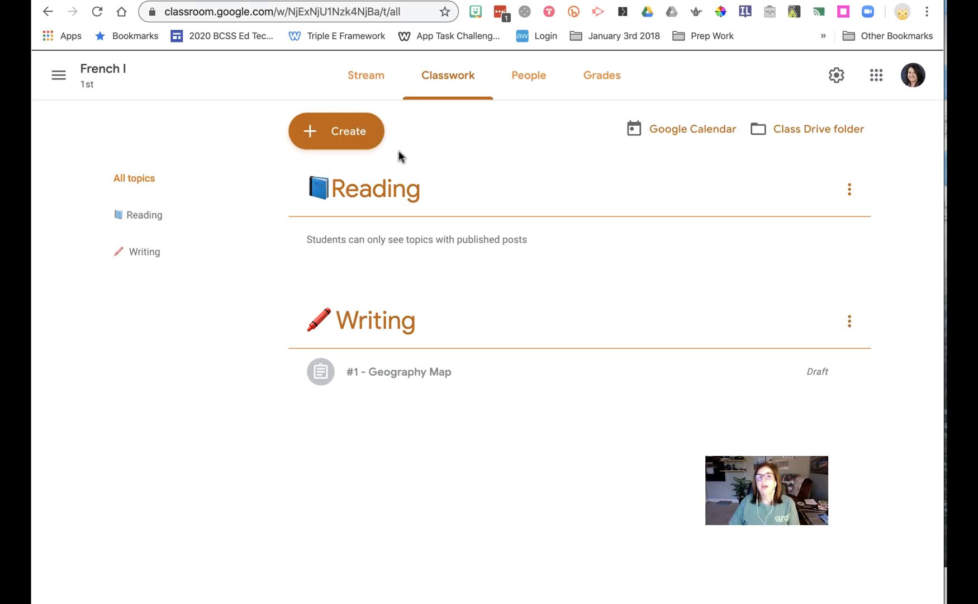
pyautogui.click(368, 136)
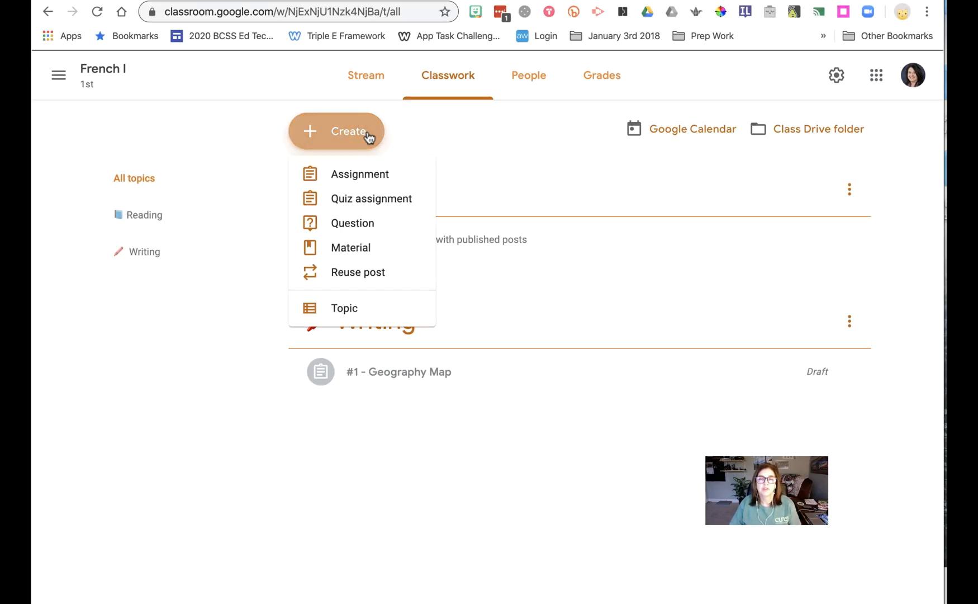
pyautogui.click(378, 224)
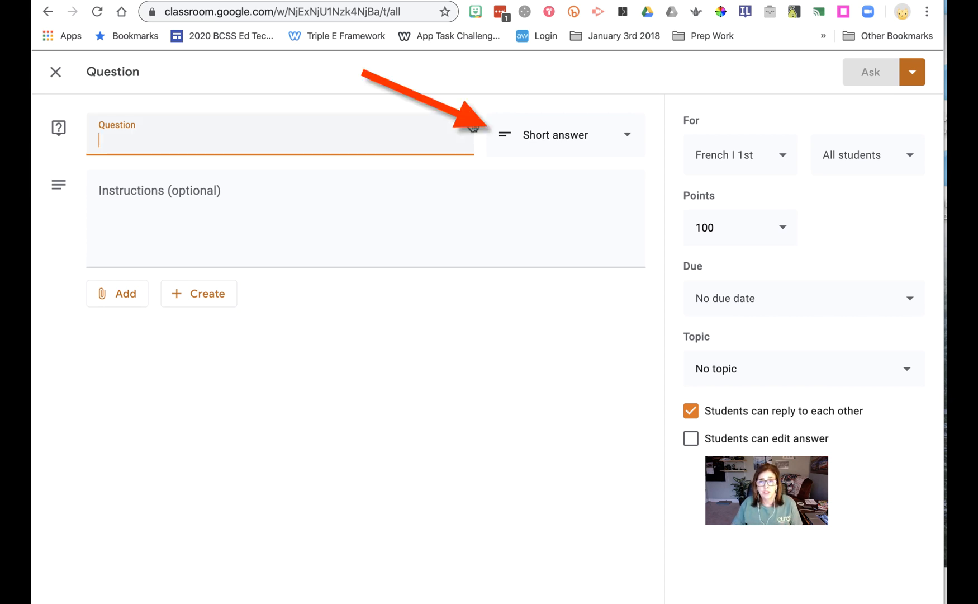
# Try the Multiple choice question type with a second answer option, and return the question to Short answer.
pyautogui.click(585, 143)
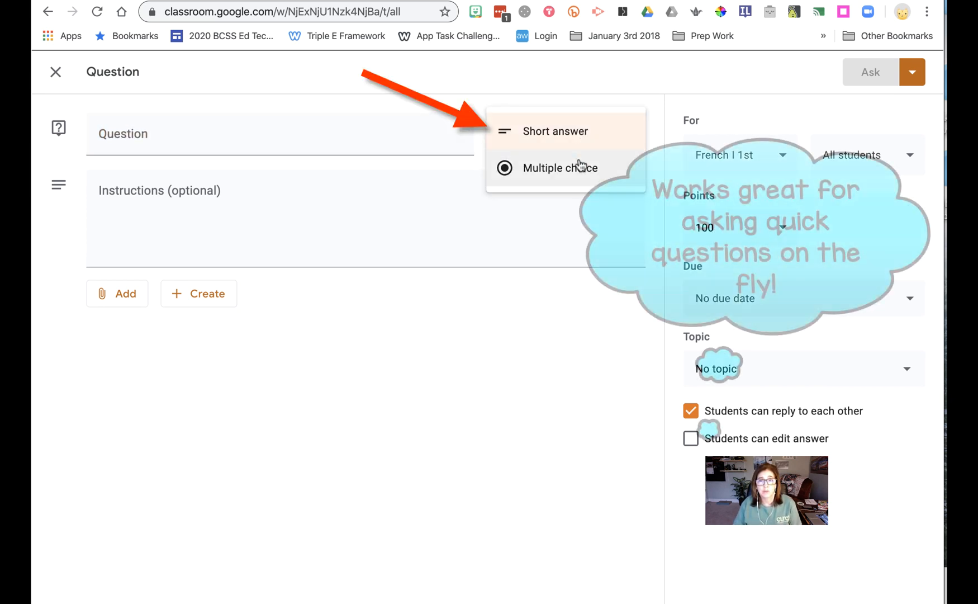
pyautogui.click(580, 166)
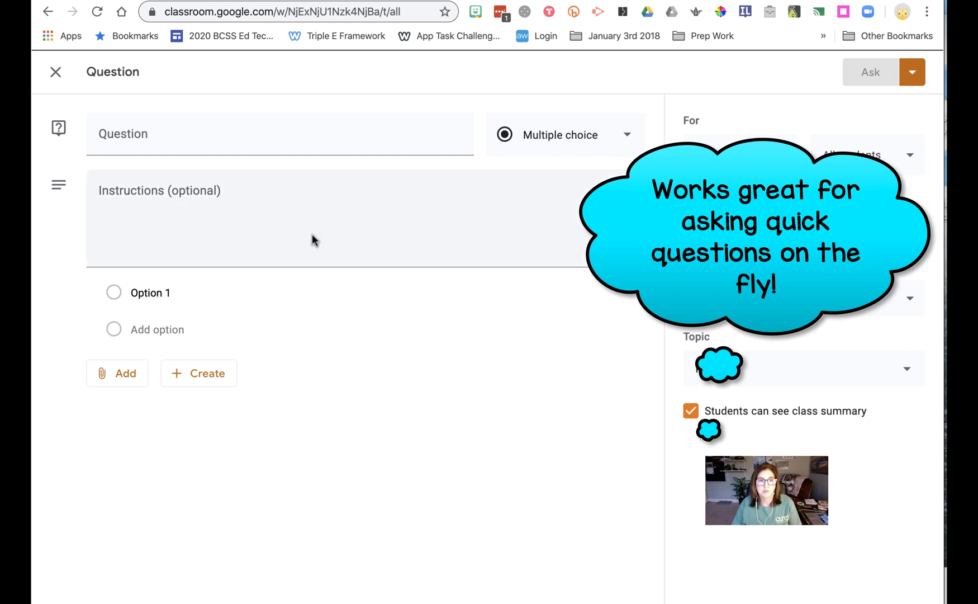
pyautogui.click(158, 291)
pyautogui.click(160, 330)
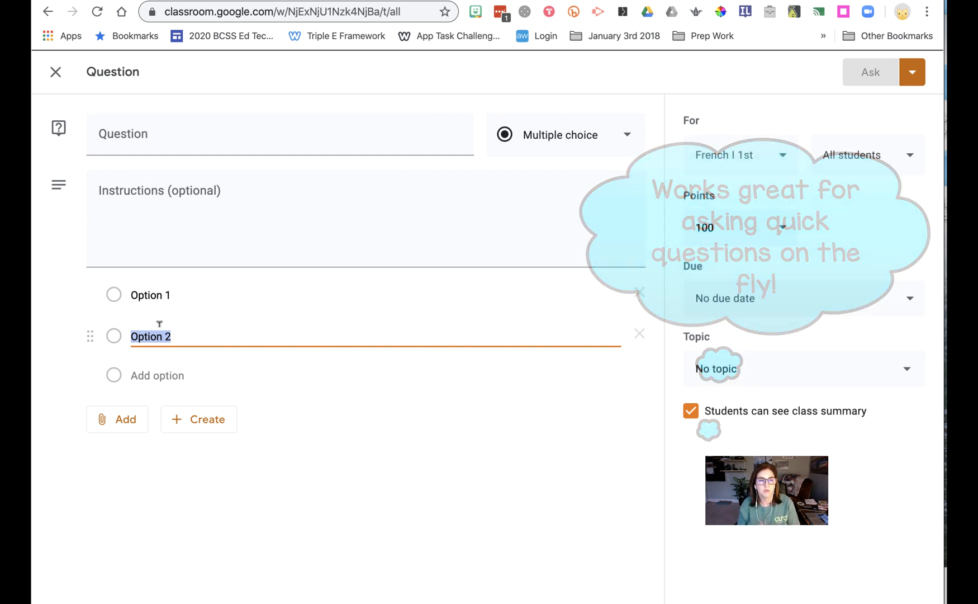
pyautogui.click(578, 136)
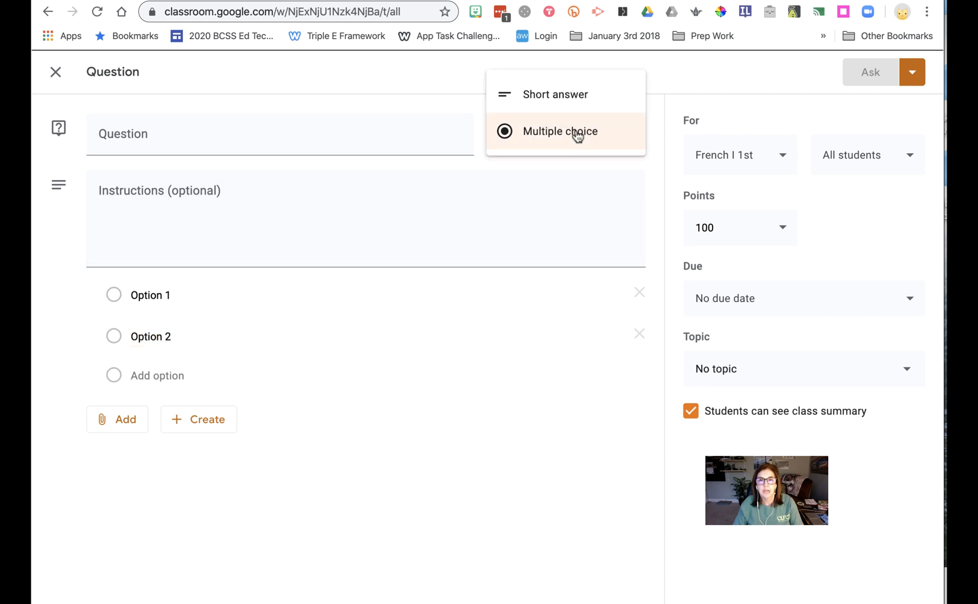
pyautogui.click(573, 102)
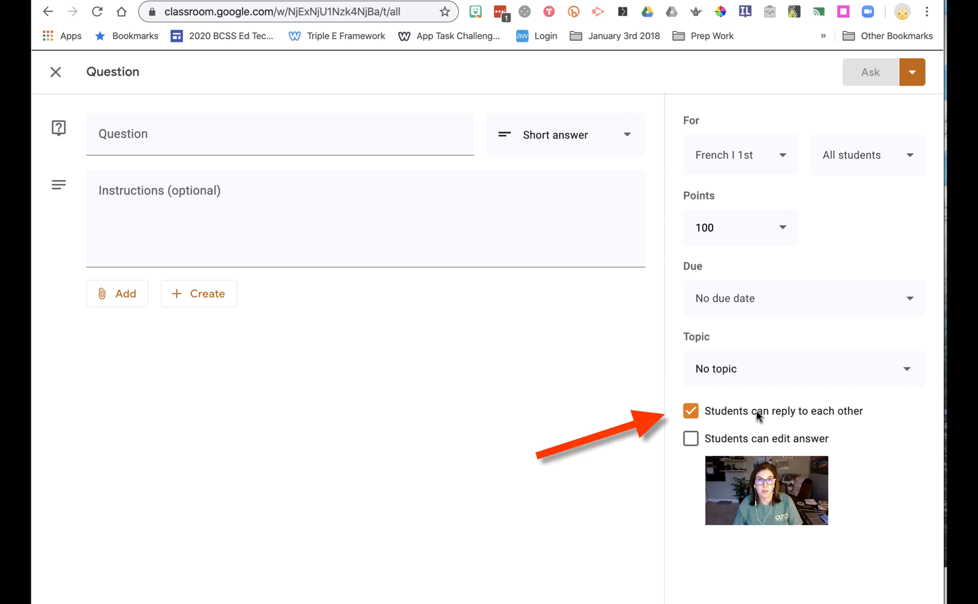
# Enter the question "What is your favorite kind of ice cream and why?" and leave its instructions empty.
pyautogui.click(165, 137)
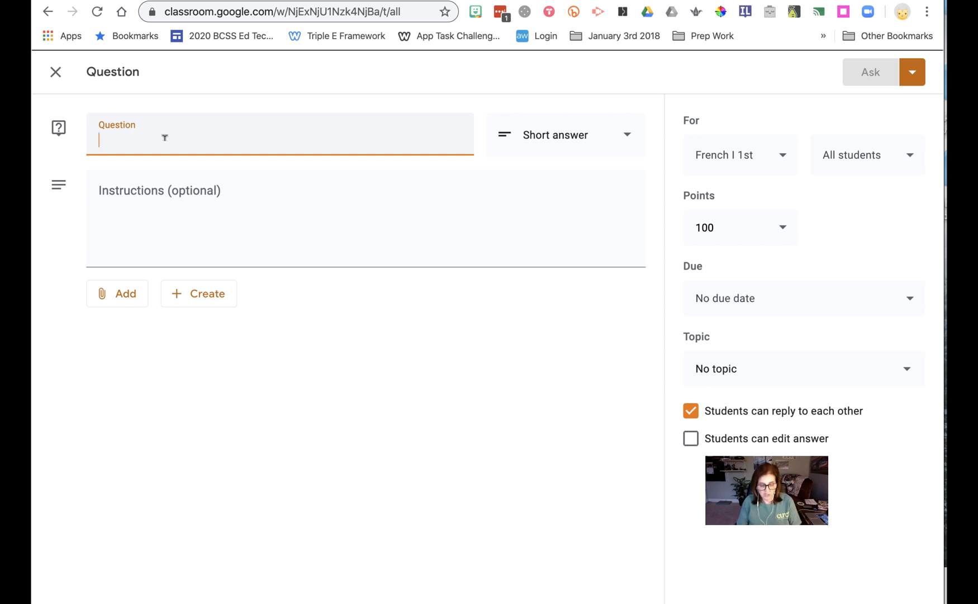
pyautogui.write('What is y')
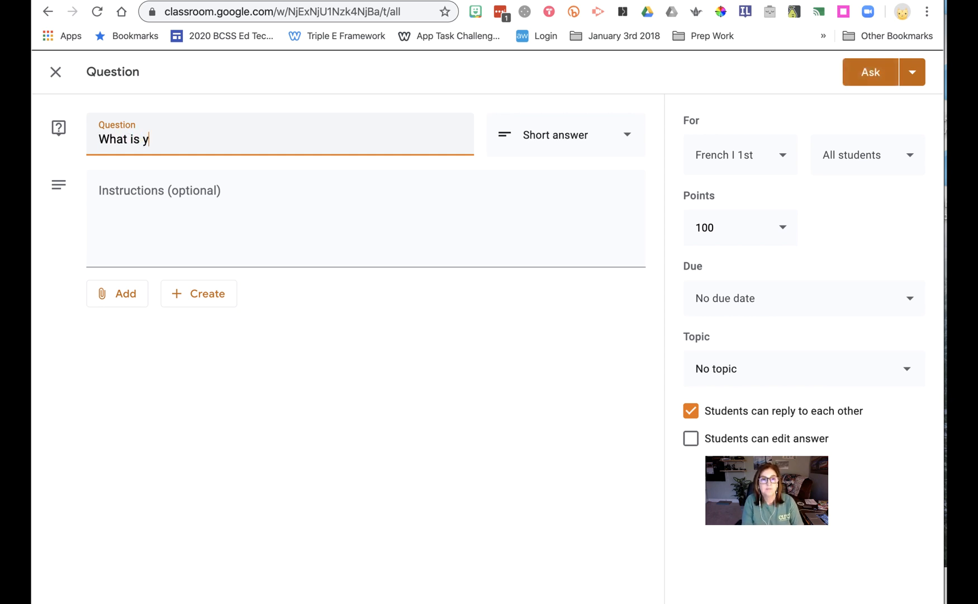
pyautogui.write('our favorite kind')
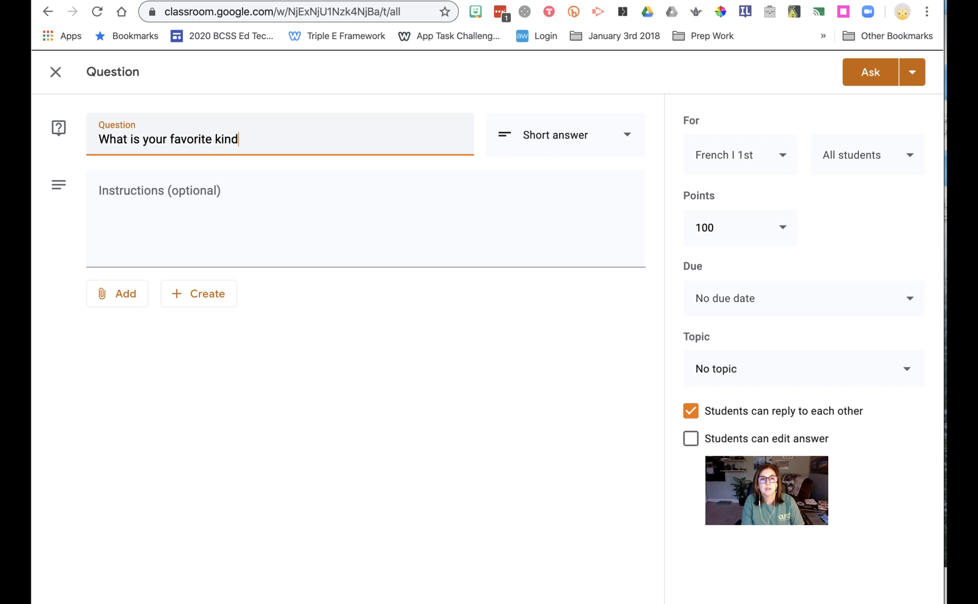
pyautogui.write(' of ice crea')
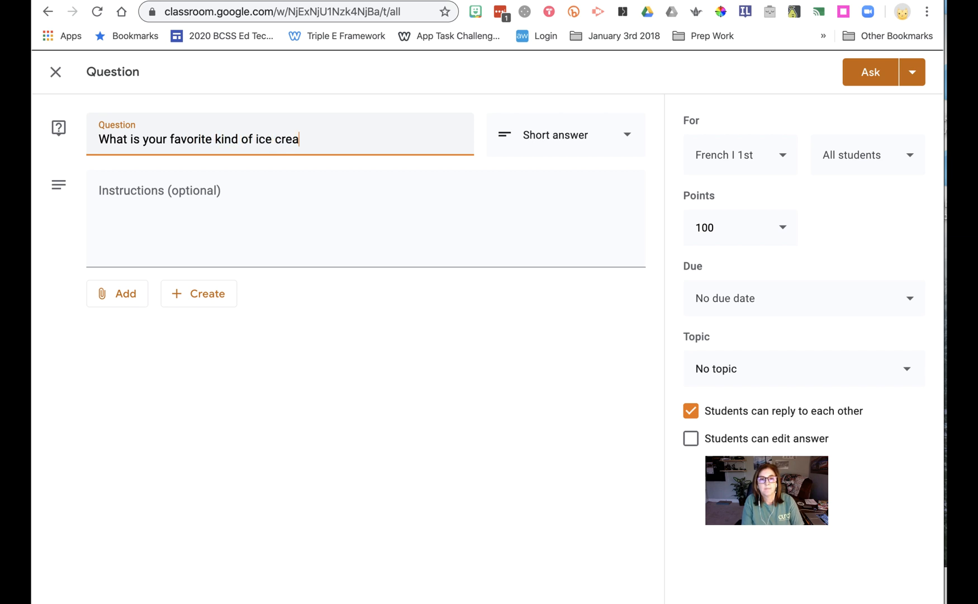
pyautogui.write('m and why?')
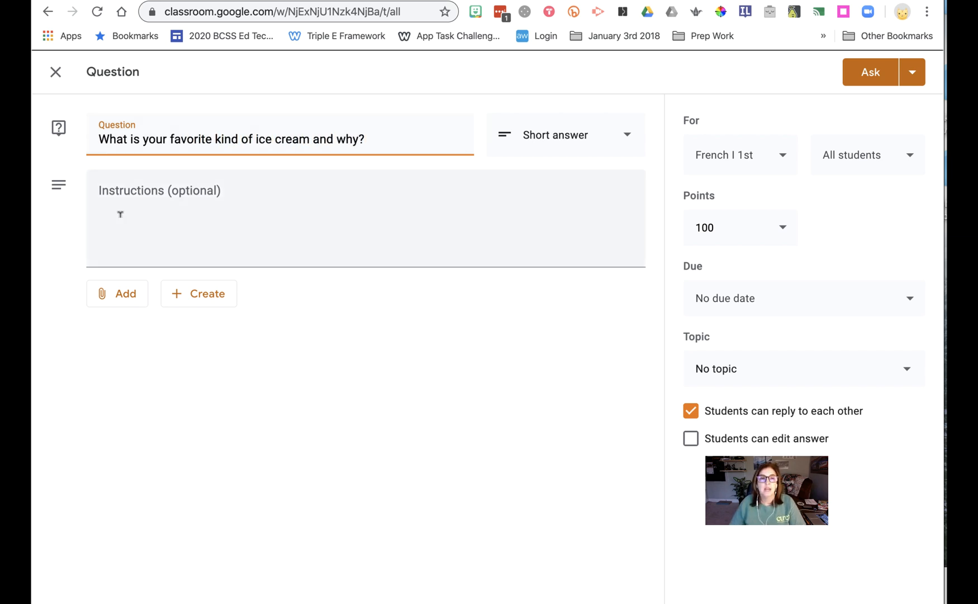
pyautogui.click(170, 192)
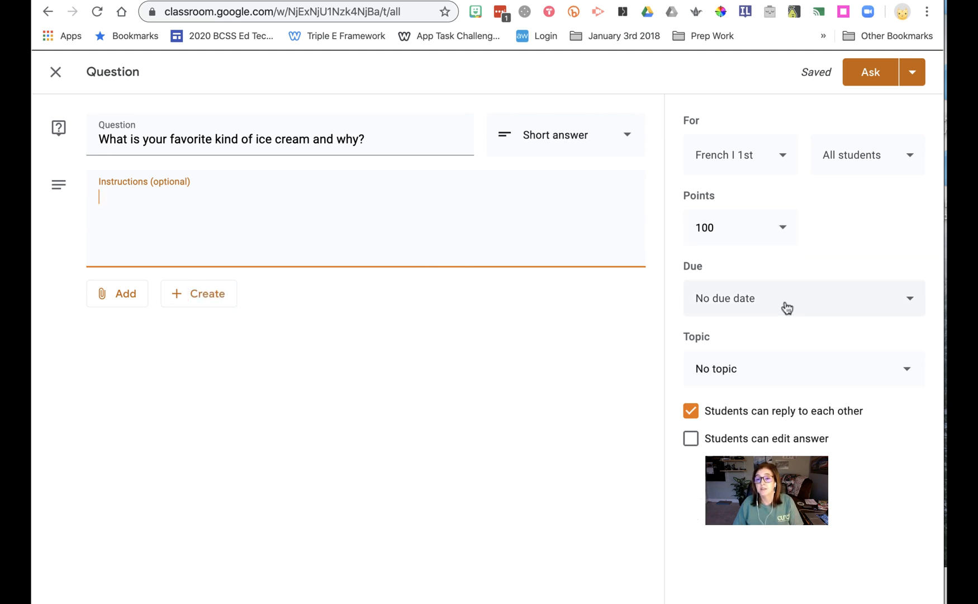
# Create a new topic named Discussion for the question.
pyautogui.click(782, 371)
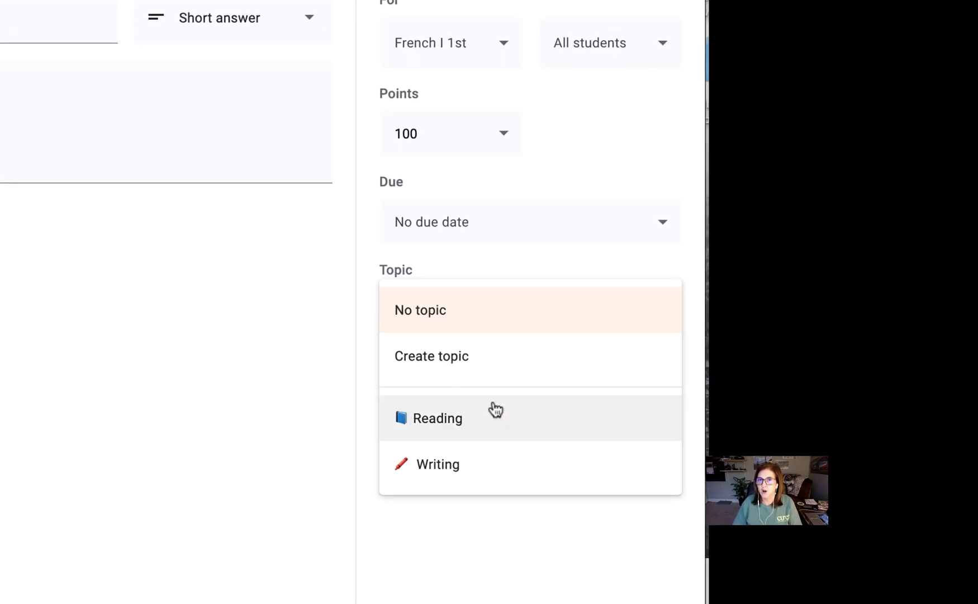
pyautogui.click(481, 357)
pyautogui.write('Discussion')
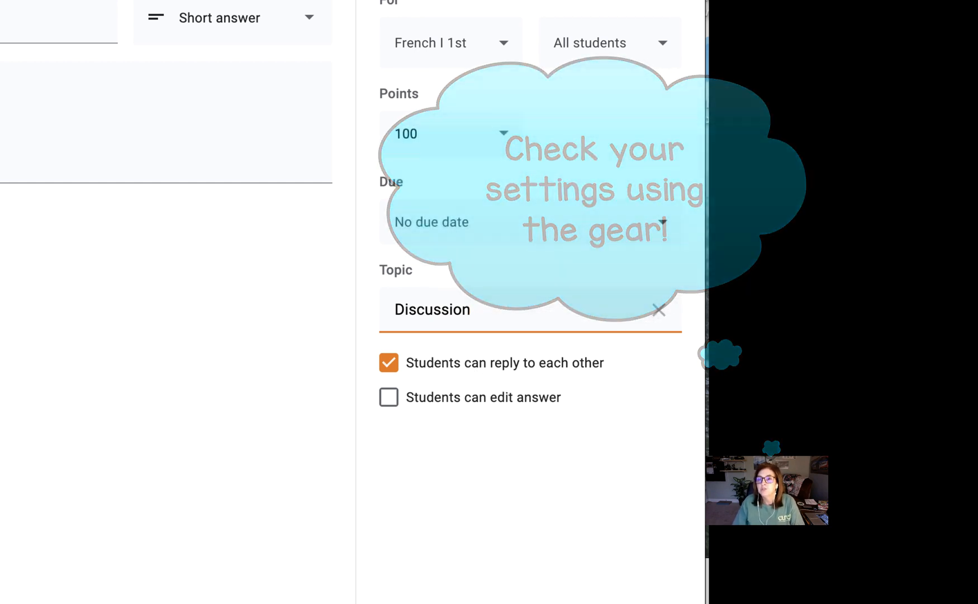
# Schedule the question for Mar 20, 2020 at 9:00 AM.
pyautogui.click(767, 2)
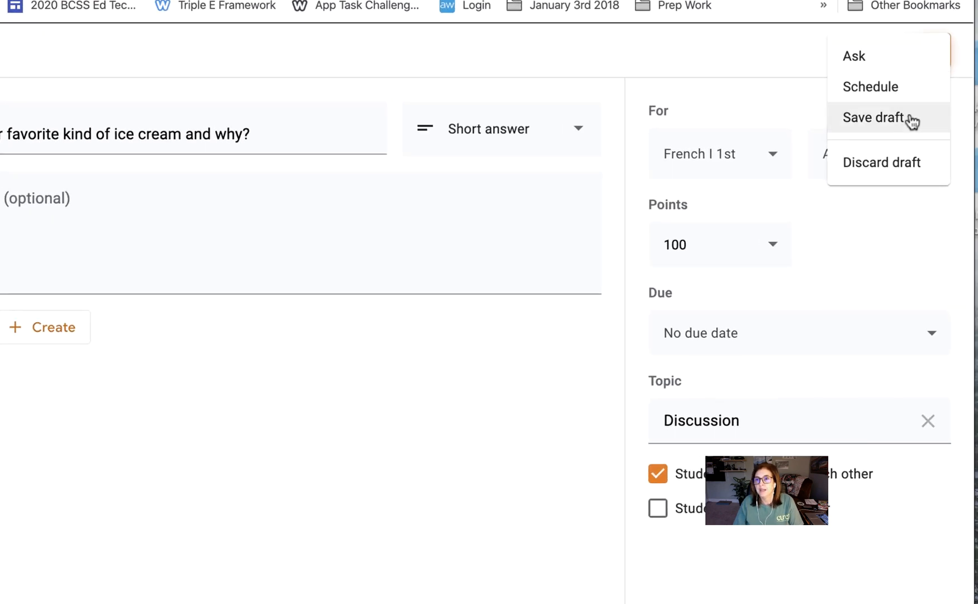
pyautogui.click(897, 88)
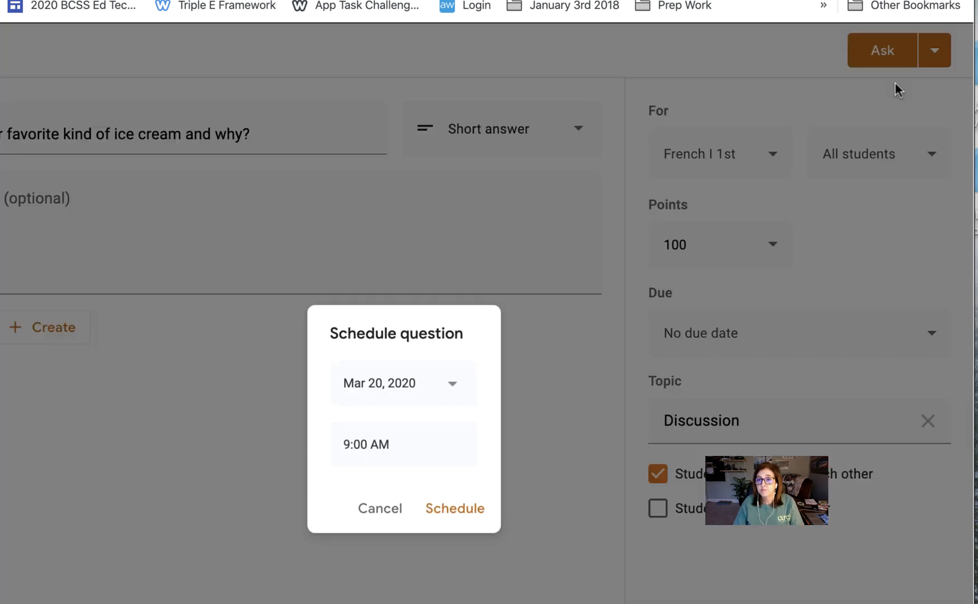
pyautogui.click(457, 509)
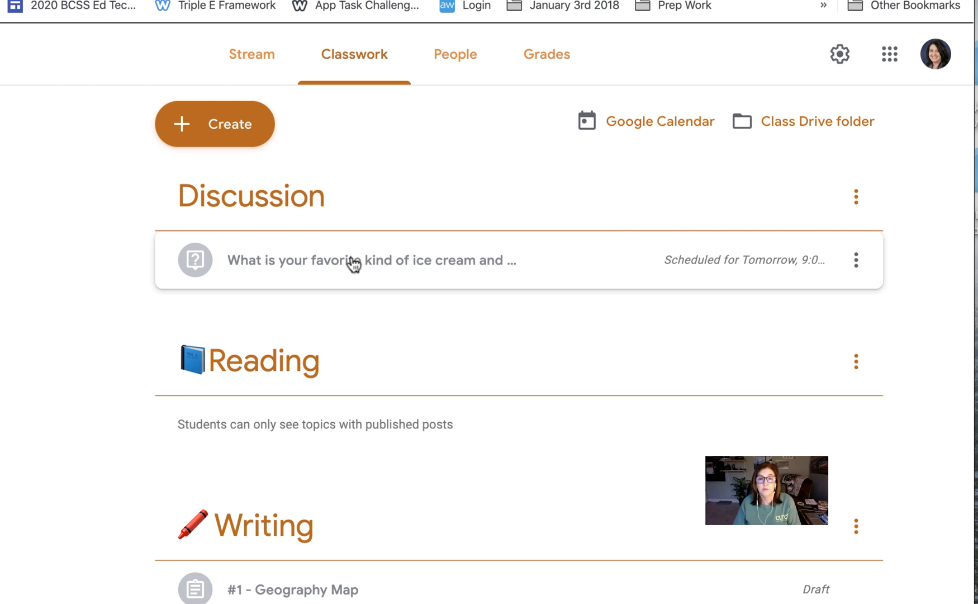
# Try repositioning the ice cream question and the whole Discussion topic, and put them back in their original places.
pyautogui.moveTo(353, 264); pyautogui.dragTo(374, 242)
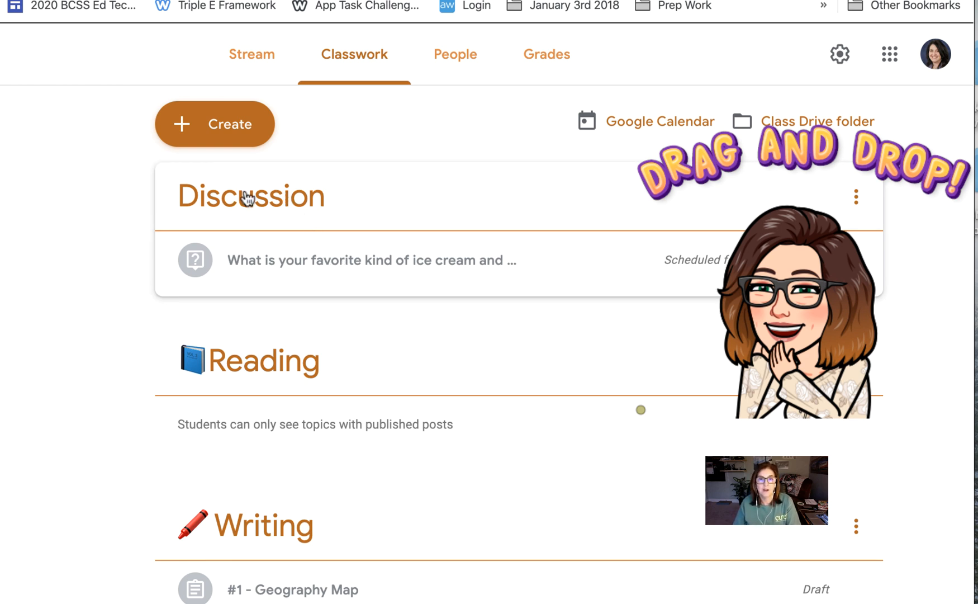
pyautogui.moveTo(249, 196); pyautogui.dragTo(278, 220)
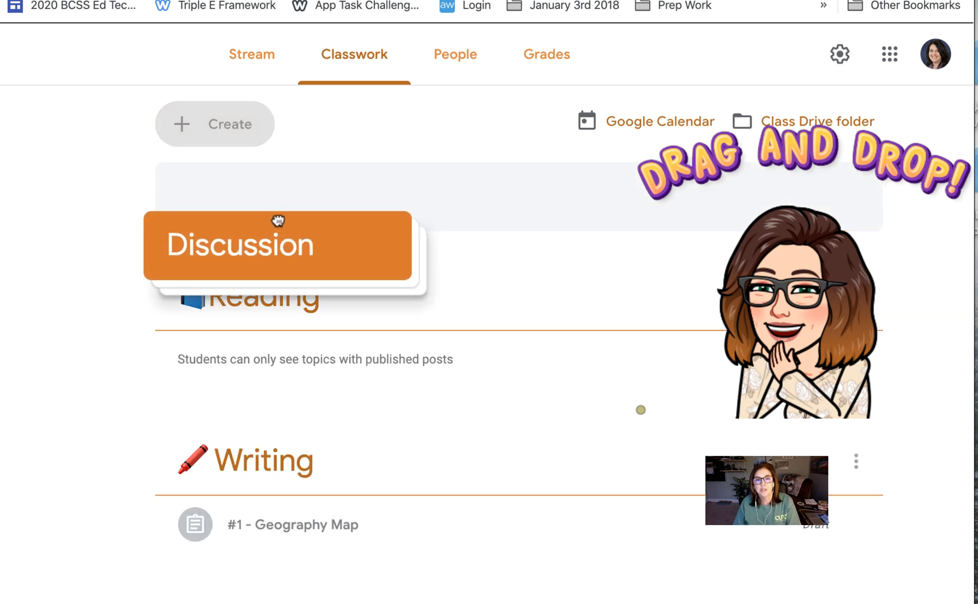
pyautogui.moveTo(278, 221); pyautogui.dragTo(302, 177)
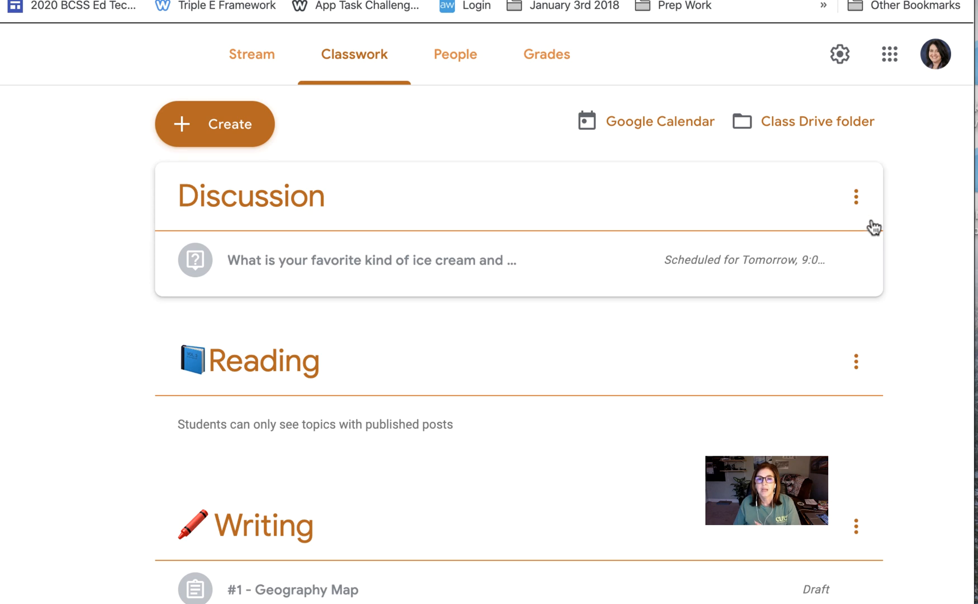
# Delete the Discussion topic while keeping its ice cream question on the Classwork page.
pyautogui.click(858, 199)
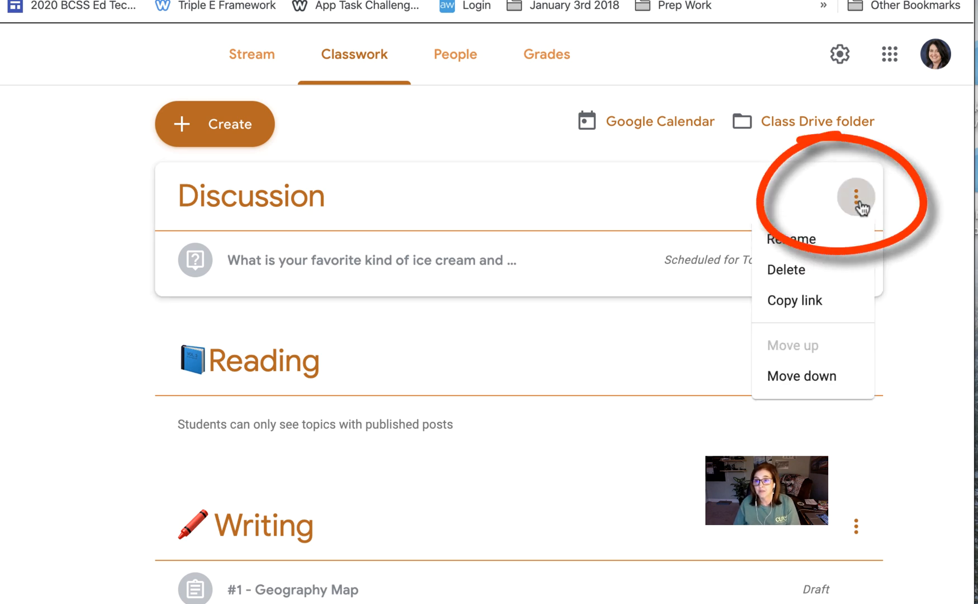
pyautogui.click(832, 271)
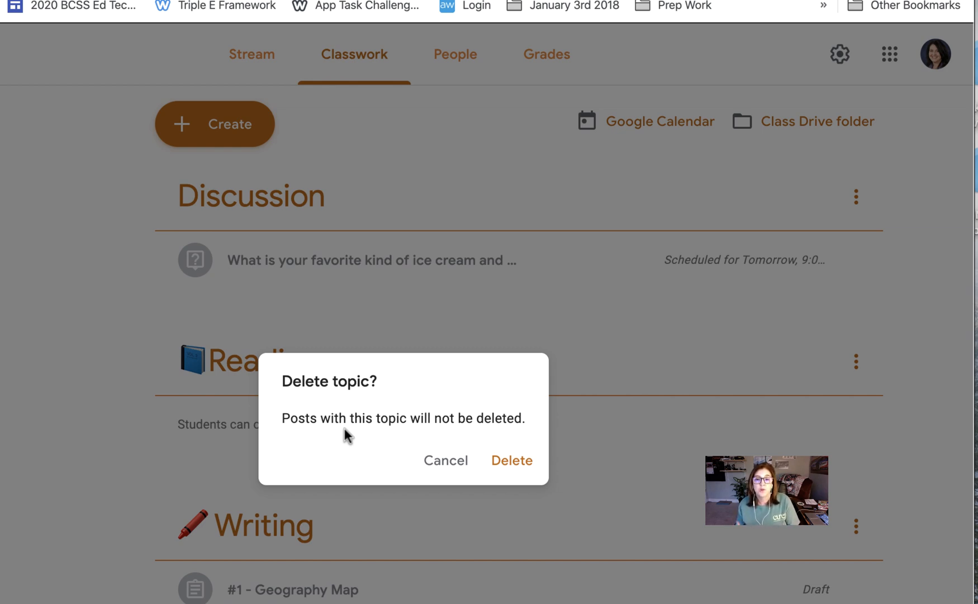
pyautogui.click(518, 467)
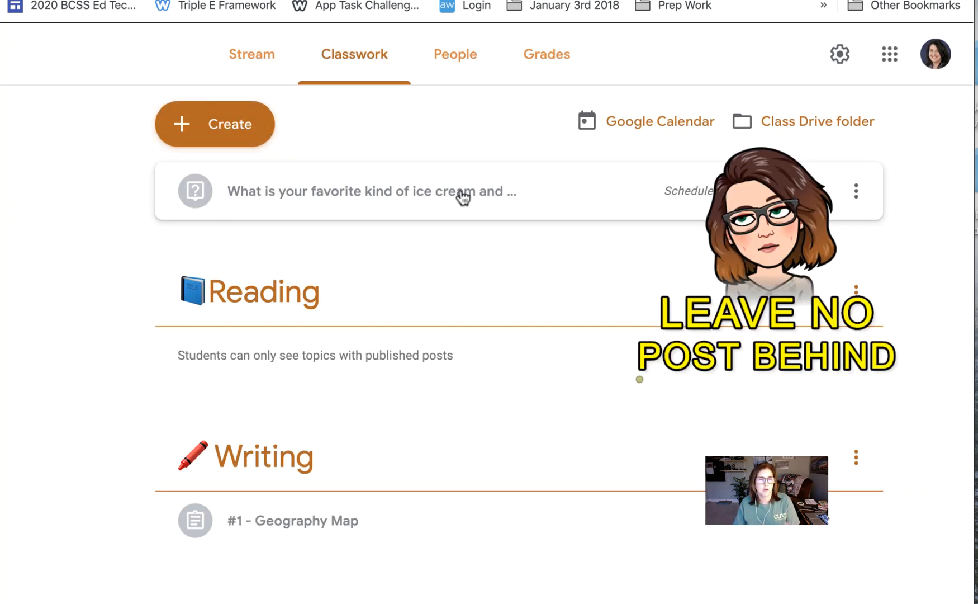
pyautogui.moveTo(469, 194); pyautogui.dragTo(455, 149)
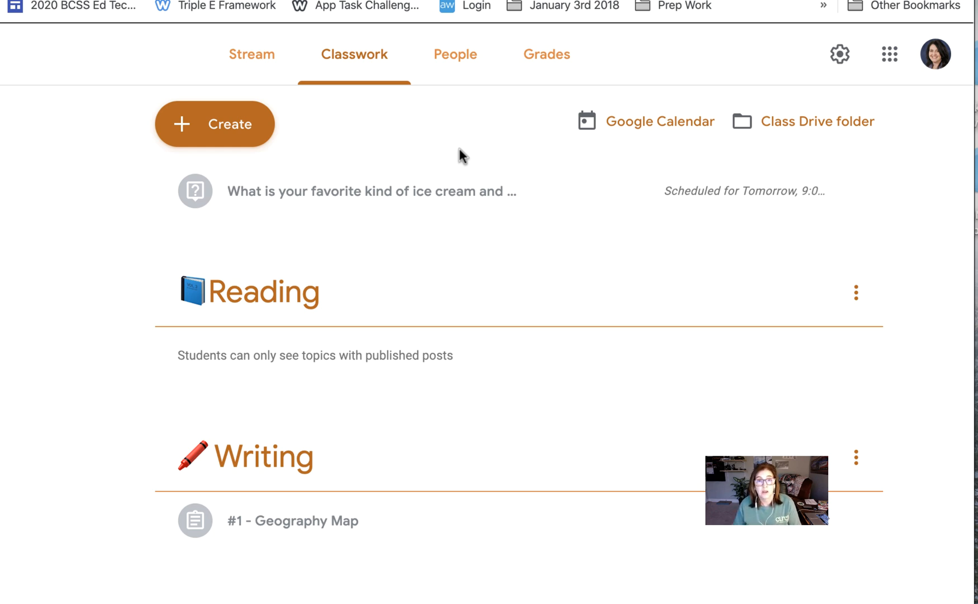
# Add a new topic named "Syllabus & Materials" to the Classwork page.
pyautogui.click(208, 124)
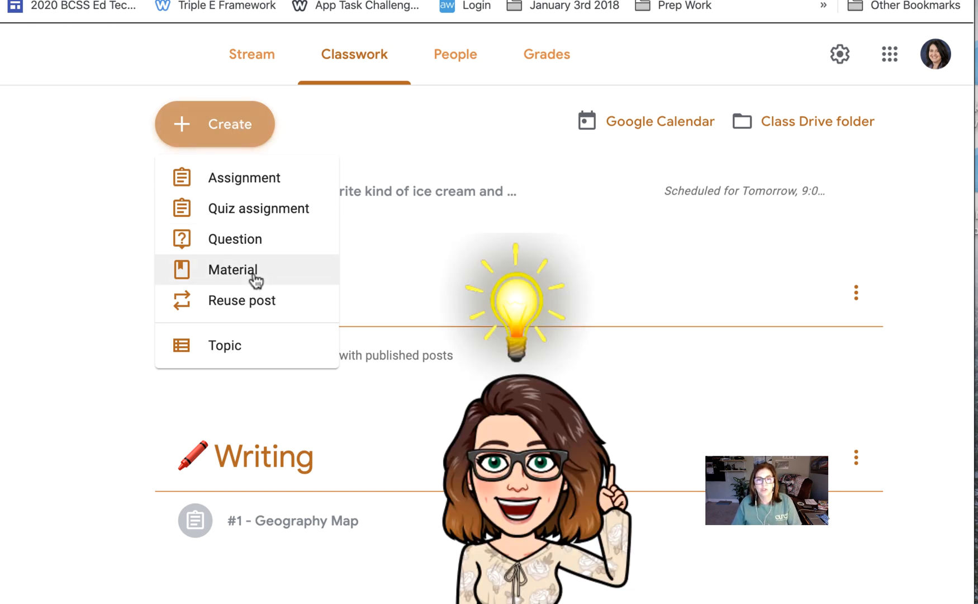
pyautogui.click(230, 124)
pyautogui.click(226, 124)
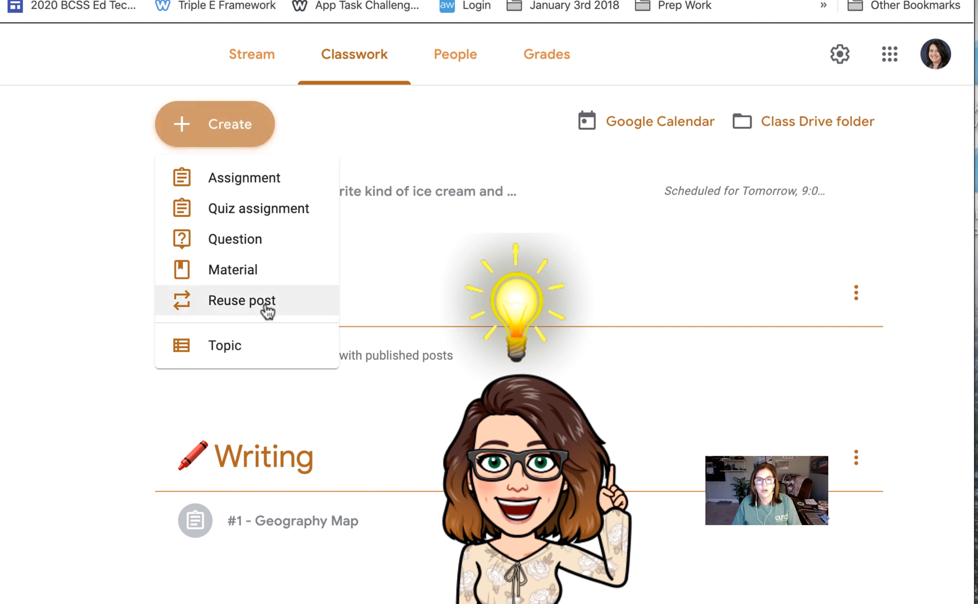
pyautogui.click(258, 345)
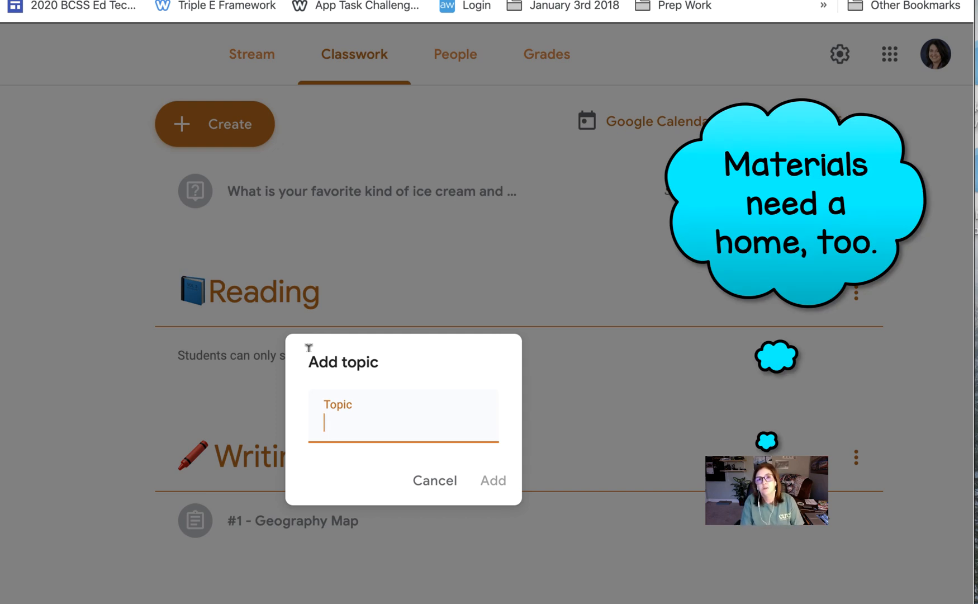
pyautogui.write('Sylla')
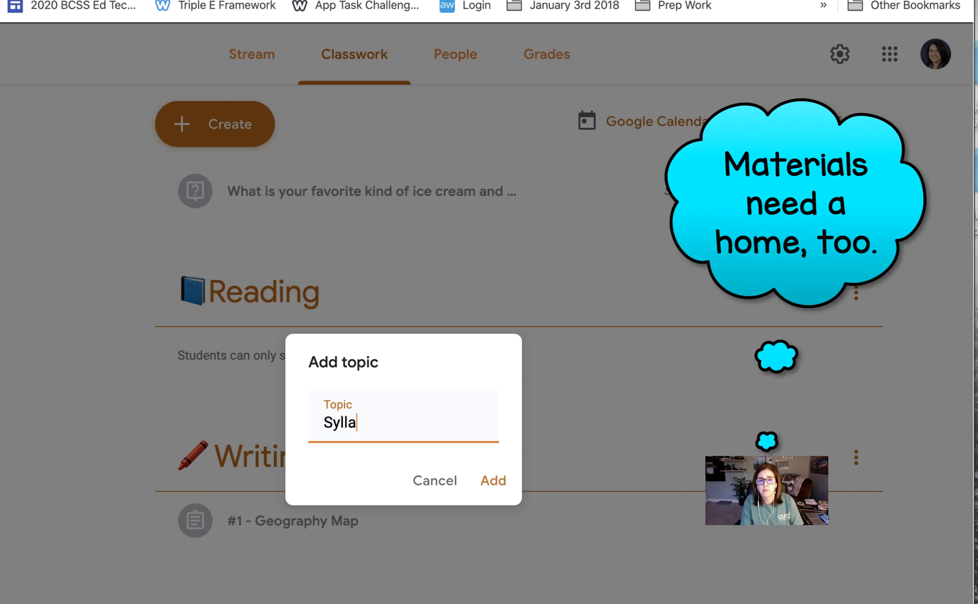
pyautogui.write('bus')
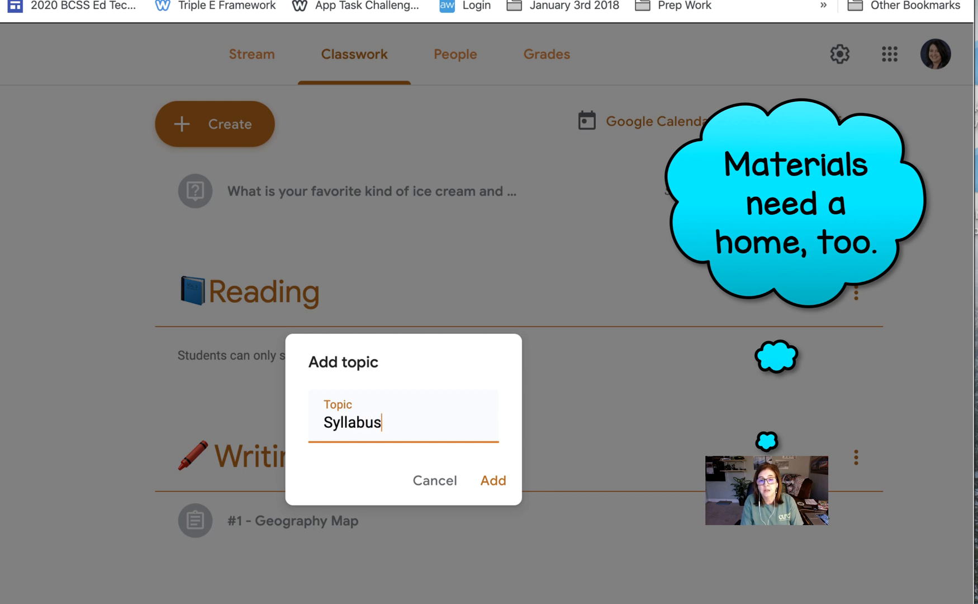
pyautogui.write(' & Materi')
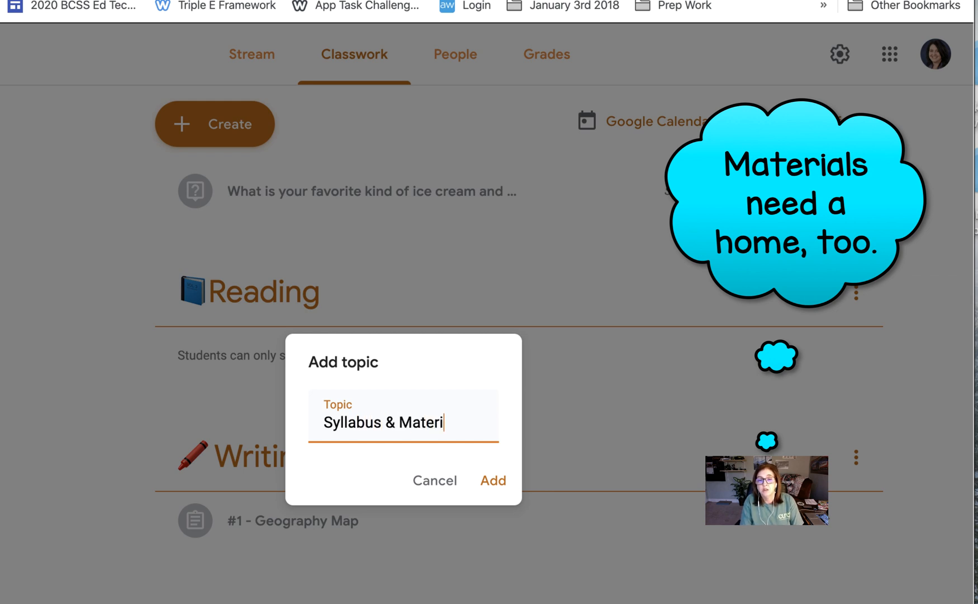
pyautogui.write('als')
pyautogui.click(504, 484)
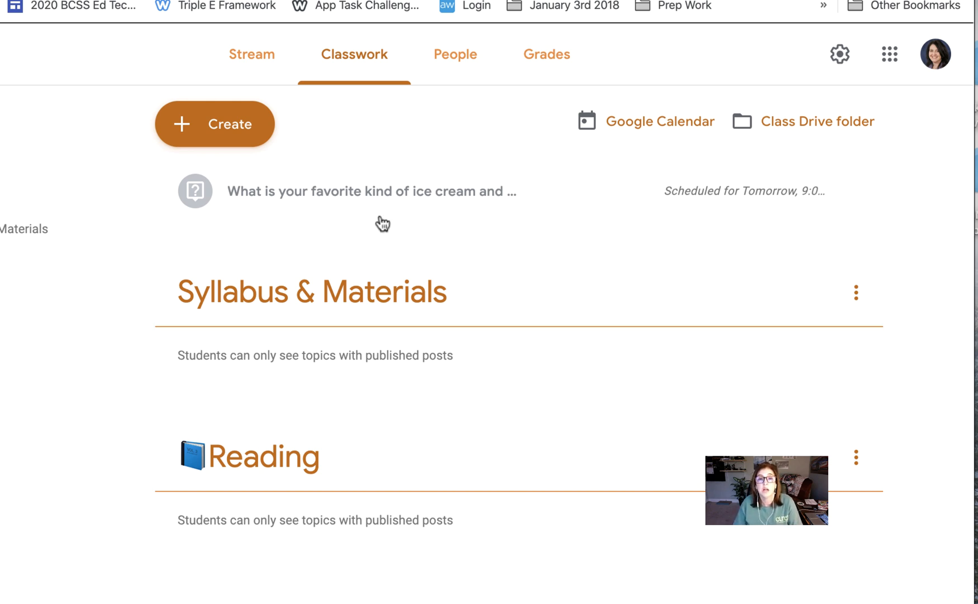
# Add another classwork topic named "Done Early".
pyautogui.click(242, 127)
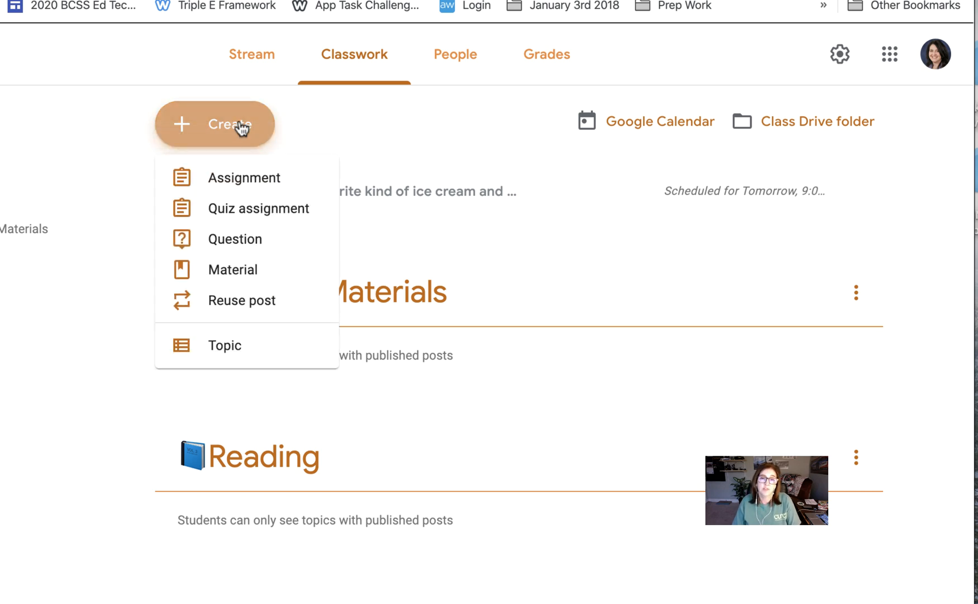
pyautogui.click(254, 348)
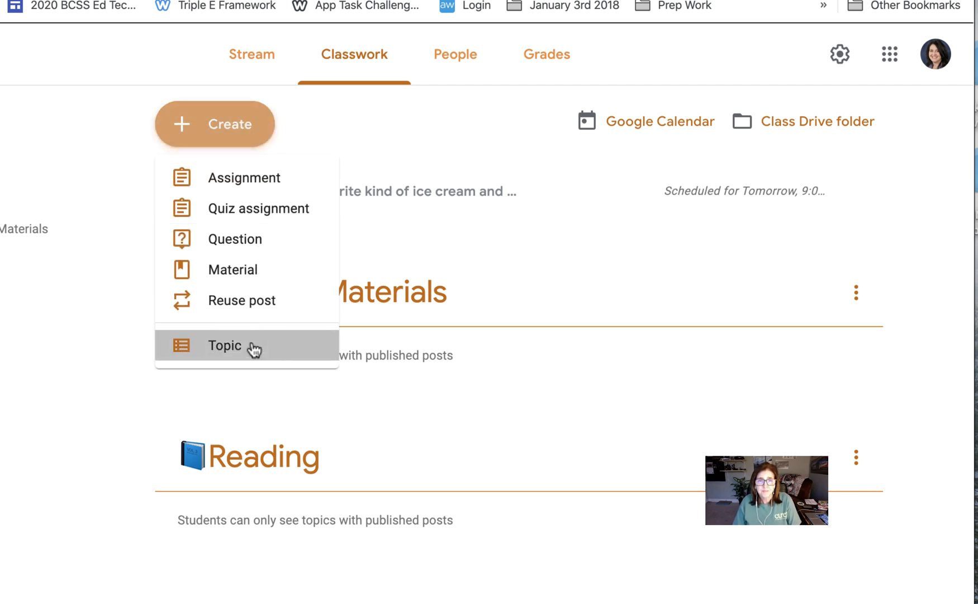
pyautogui.write('Done Early')
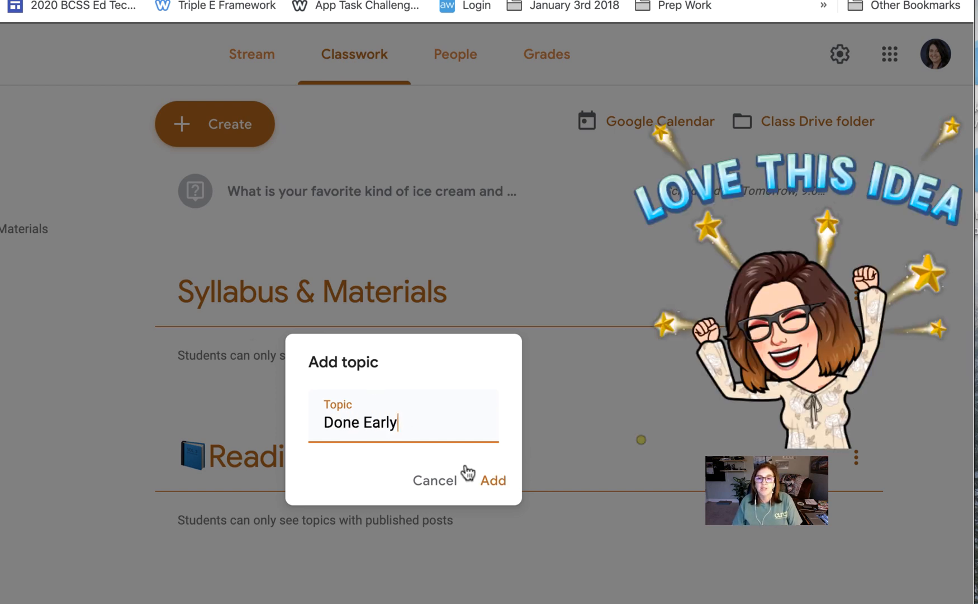
pyautogui.click(485, 479)
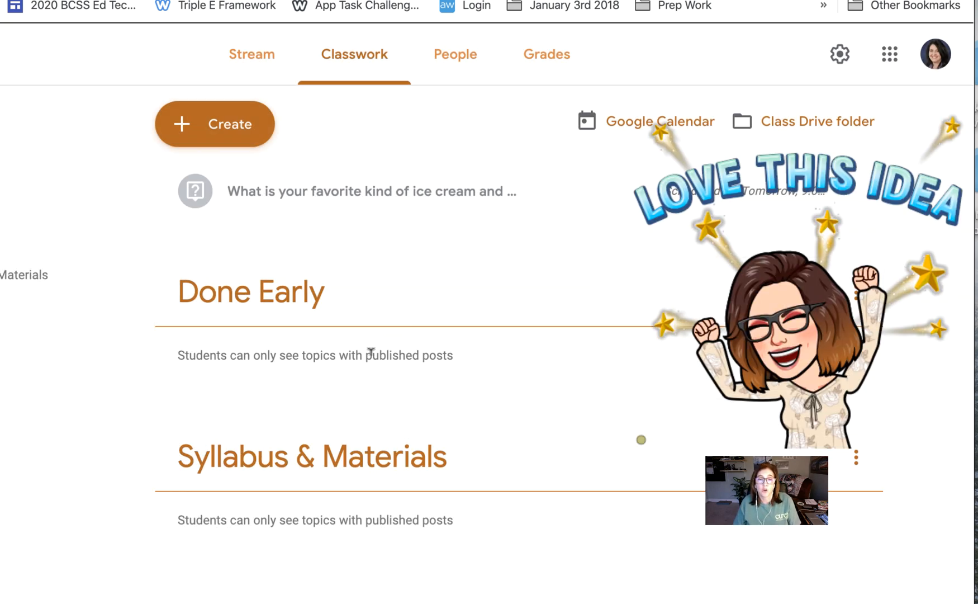